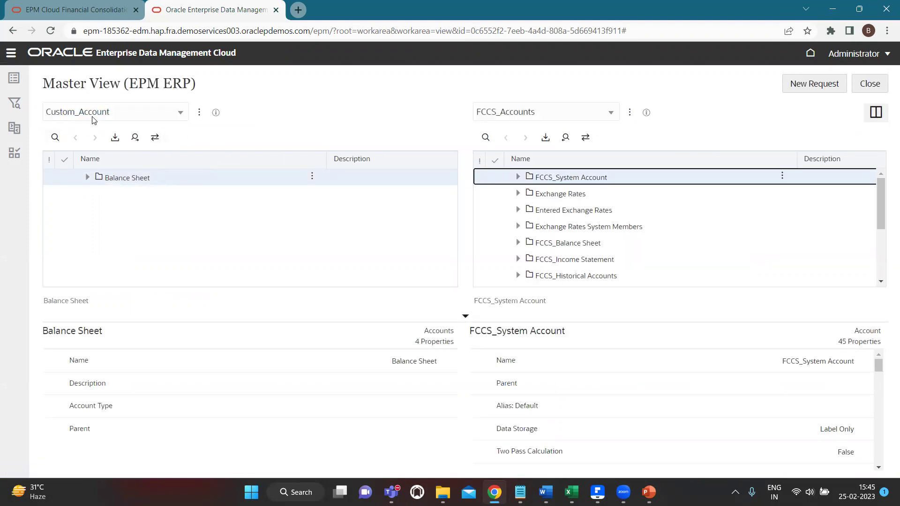
# Step: Expand Balance Sheet in the Custom_Account viewpoint and look through the nodes of FCCS_Accounts
pyautogui.click(87, 177)
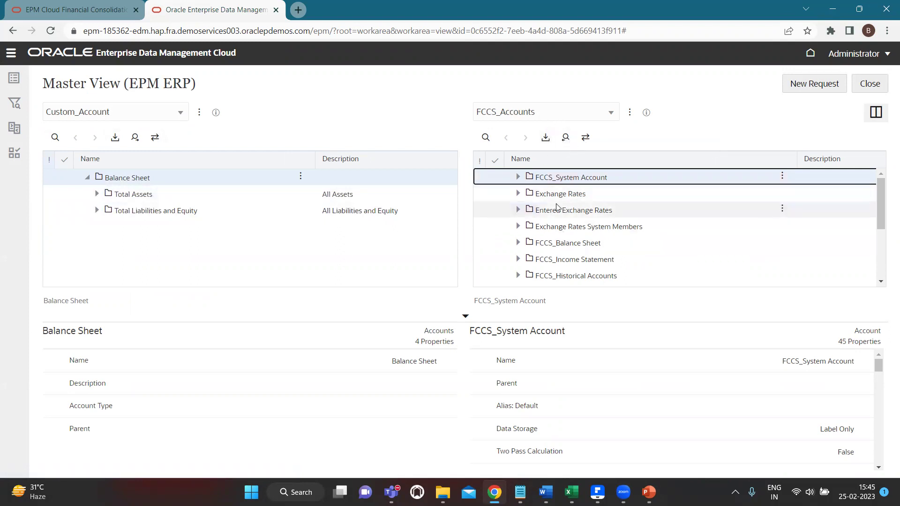
pyautogui.scroll(-2, 586, 221)
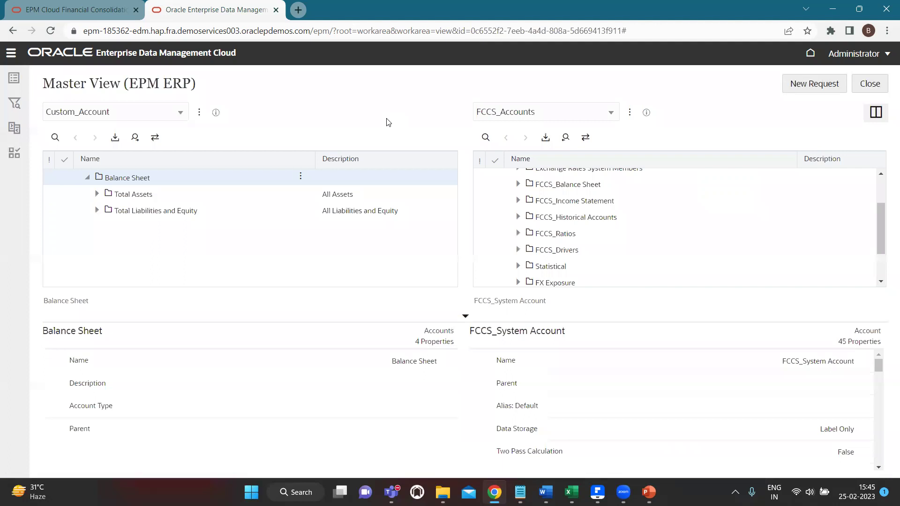
# Step: Open a blank Notepad document
pyautogui.press('super')
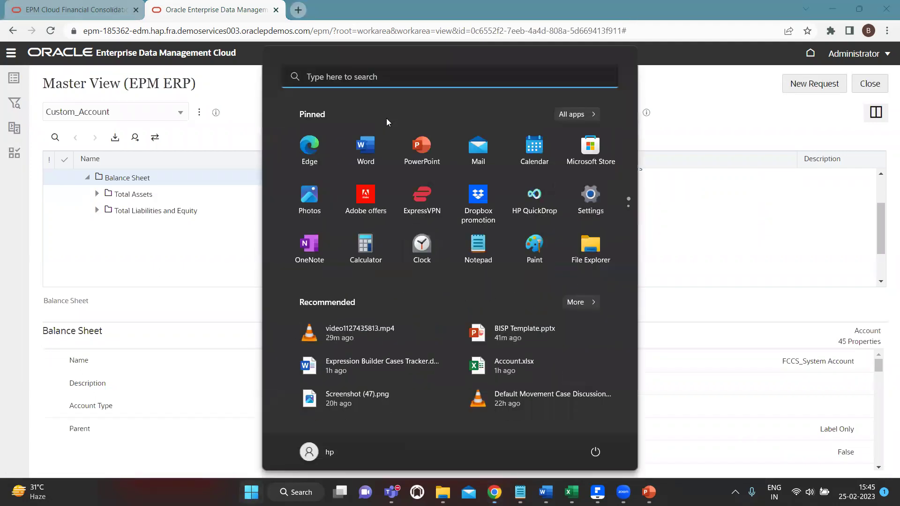
pyautogui.write('tct')
pyautogui.press('BackSpace')
pyautogui.press('BackSpace')
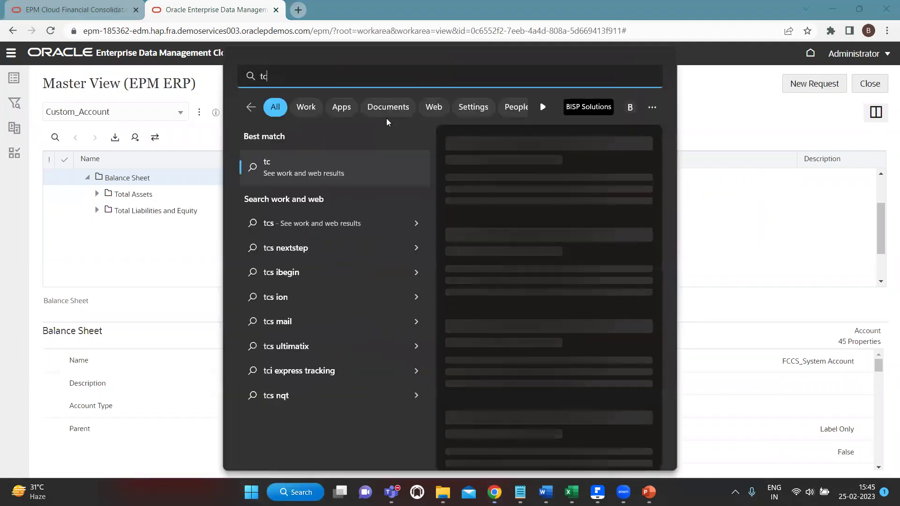
pyautogui.write('xt')
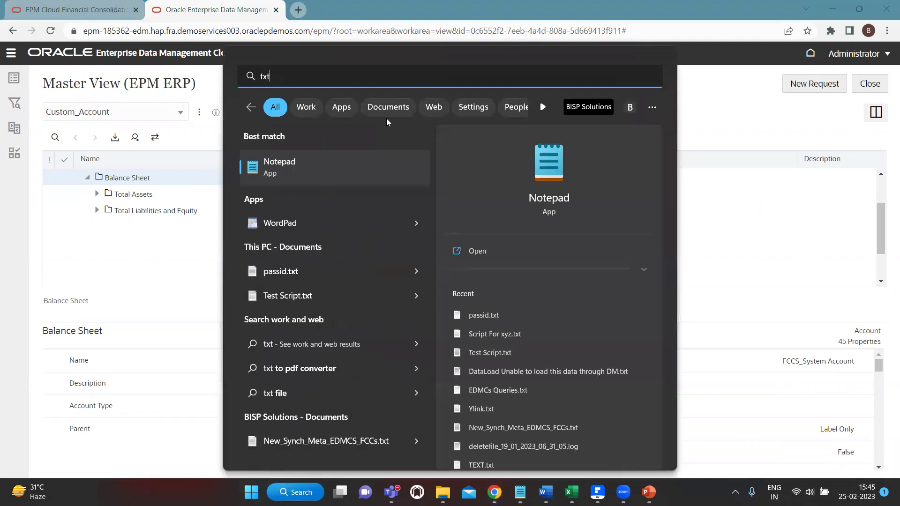
pyautogui.press('Return')
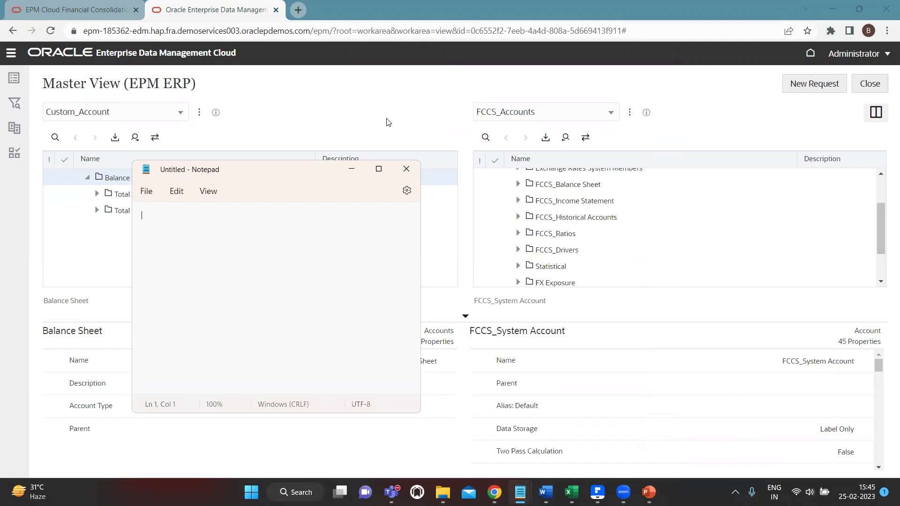
# Step: Write the sample lines "Description", "USA Region" and "Alias - USA" in the note, and close it without saving
pyautogui.write('Description')
pyautogui.press('Return')
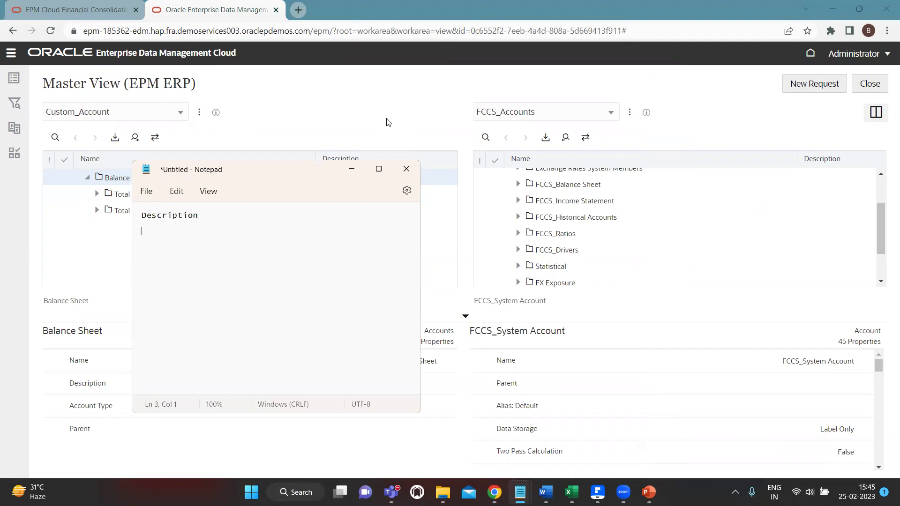
pyautogui.write('USA REgio')
pyautogui.press('BackSpace')
pyautogui.press('BackSpace')
pyautogui.press('BackSpace')
pyautogui.press('BackSpace')
pyautogui.press('BackSpace')
pyautogui.write('egion ')
pyautogui.write('Alias')
pyautogui.write('U')
pyautogui.moveTo(218, 264); pyautogui.dragTo(166, 210)
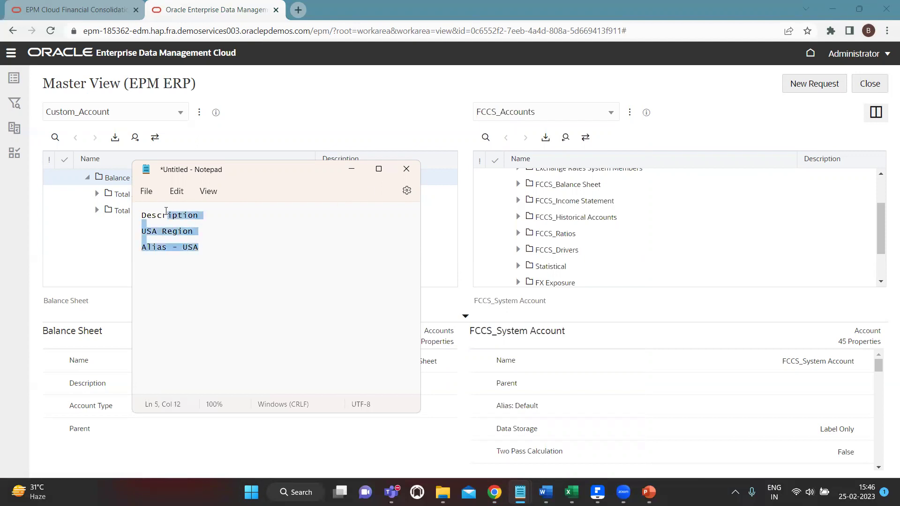
pyautogui.click(406, 169)
pyautogui.click(263, 321)
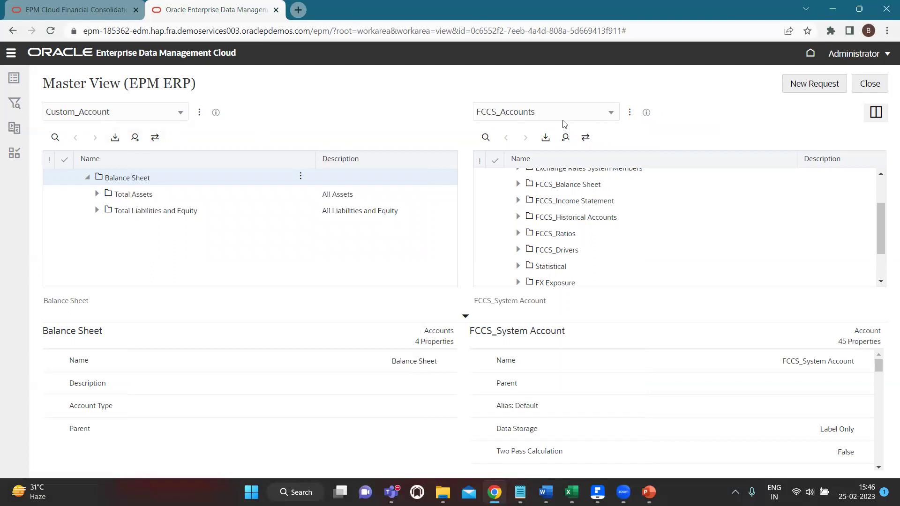
# Step: Inspect the FCCS_Accounts viewpoint and open its Account node type's converters for the Accounts source from Custom Application 09
pyautogui.click(630, 113)
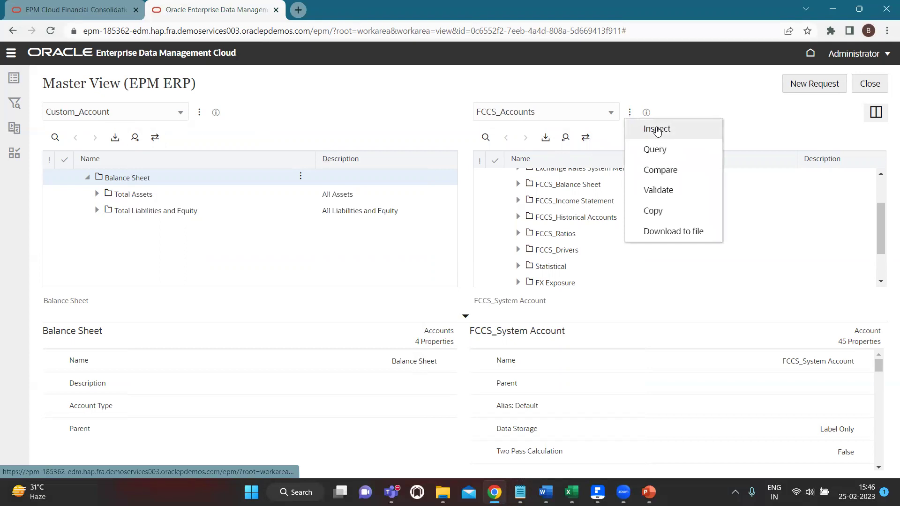
pyautogui.click(657, 130)
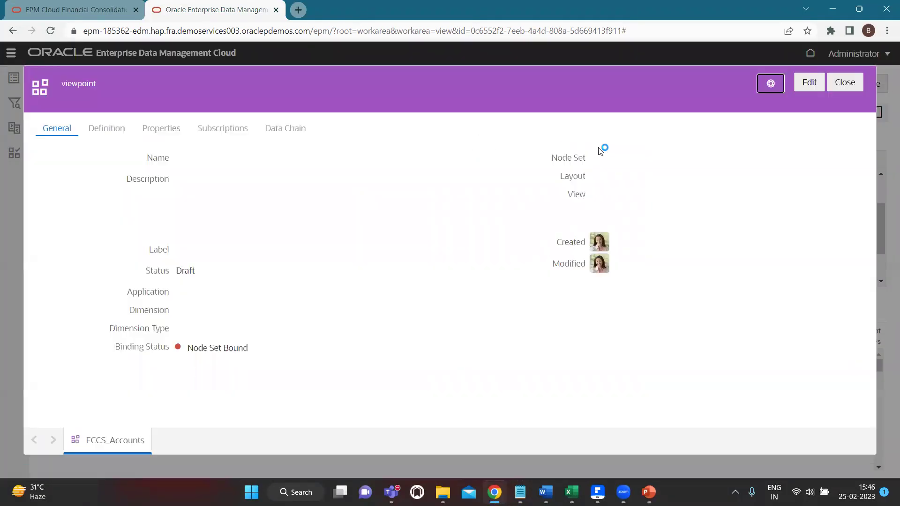
pyautogui.click(297, 129)
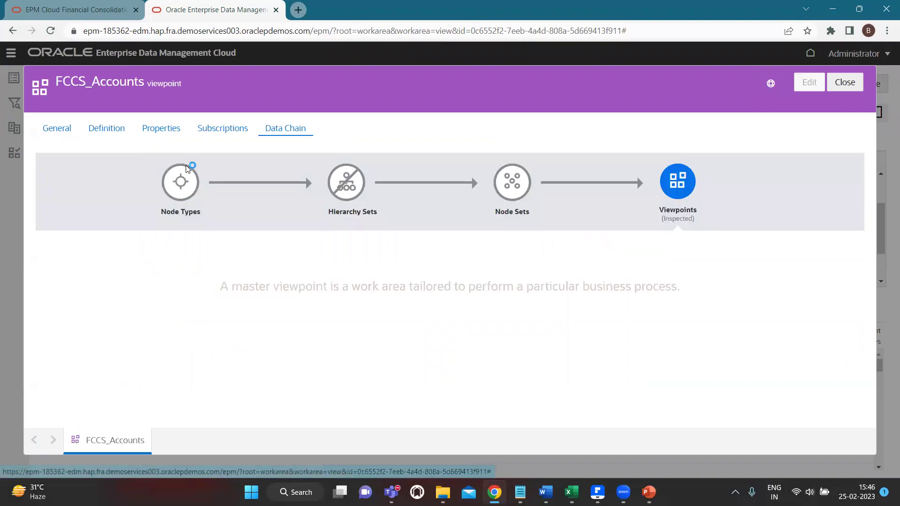
pyautogui.click(190, 184)
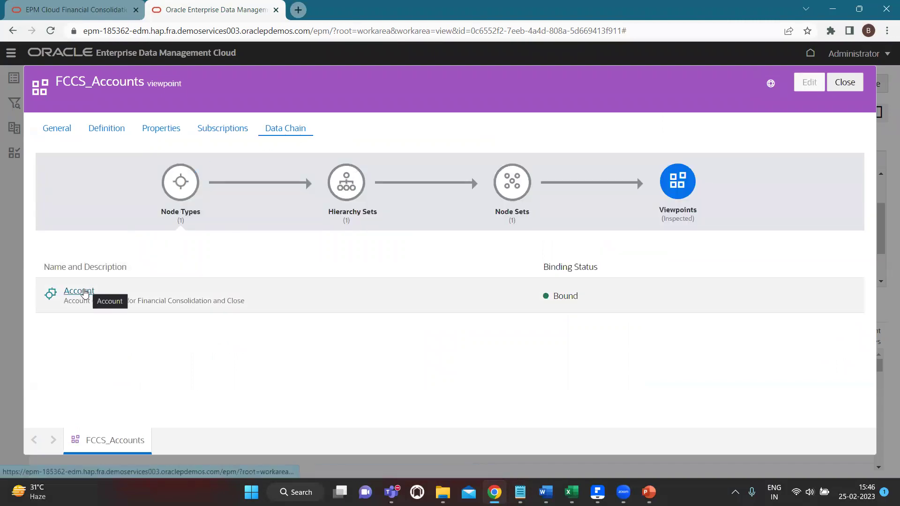
pyautogui.click(85, 293)
pyautogui.click(171, 130)
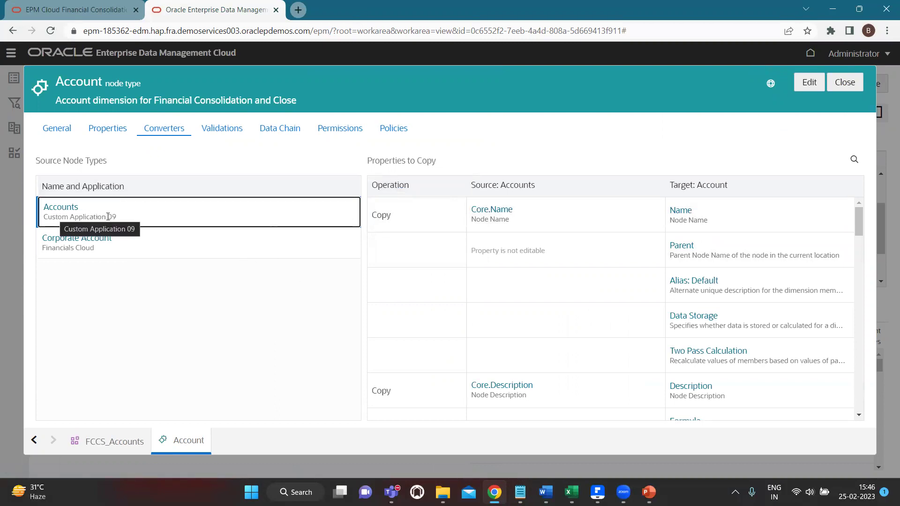
pyautogui.moveTo(116, 218); pyautogui.dragTo(46, 219)
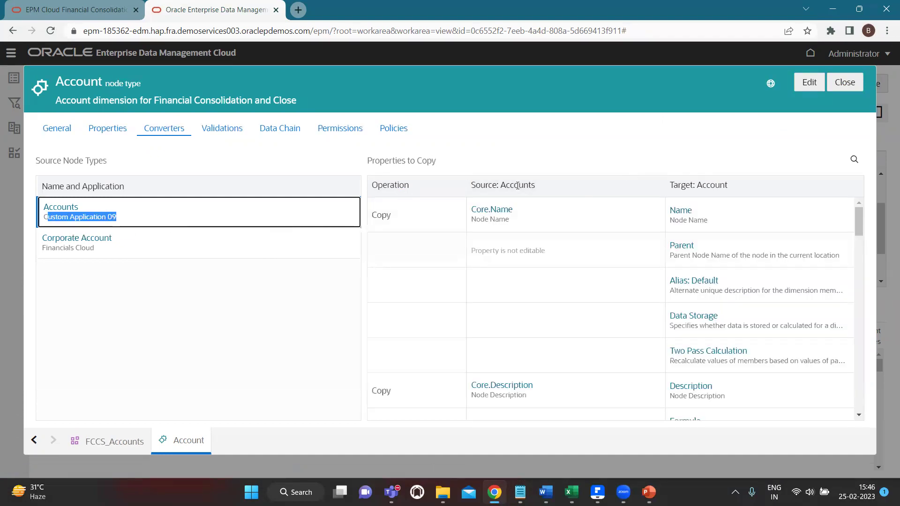
# Step: Edit the Accounts converter, setting the Alias: Default operation to Transform, and open its expression for editing
pyautogui.click(804, 82)
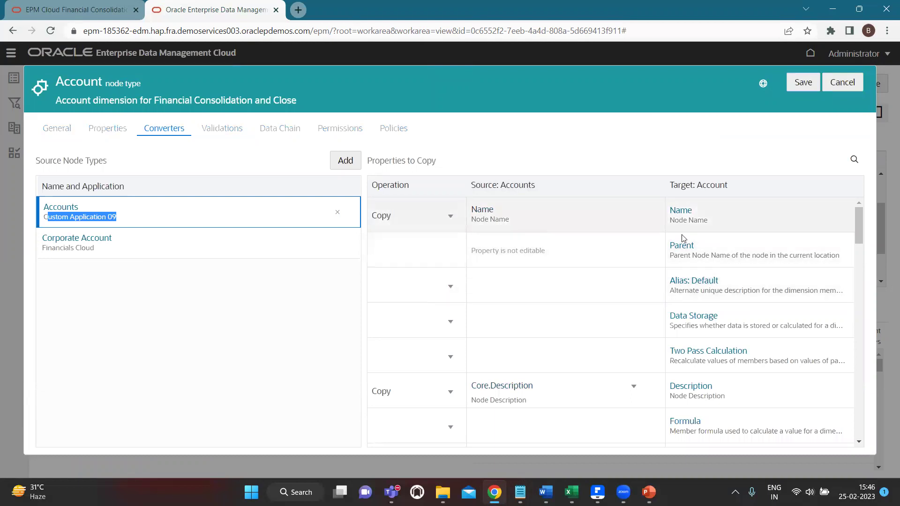
pyautogui.click(450, 286)
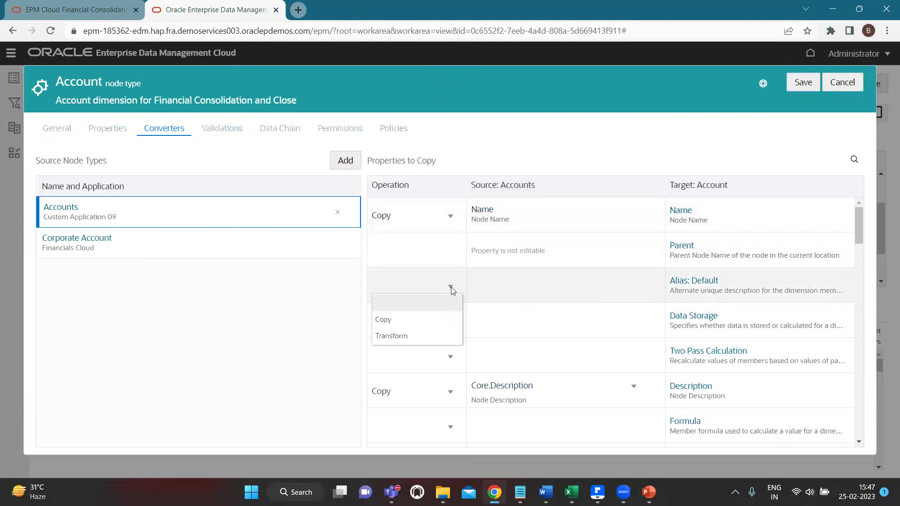
pyautogui.click(417, 337)
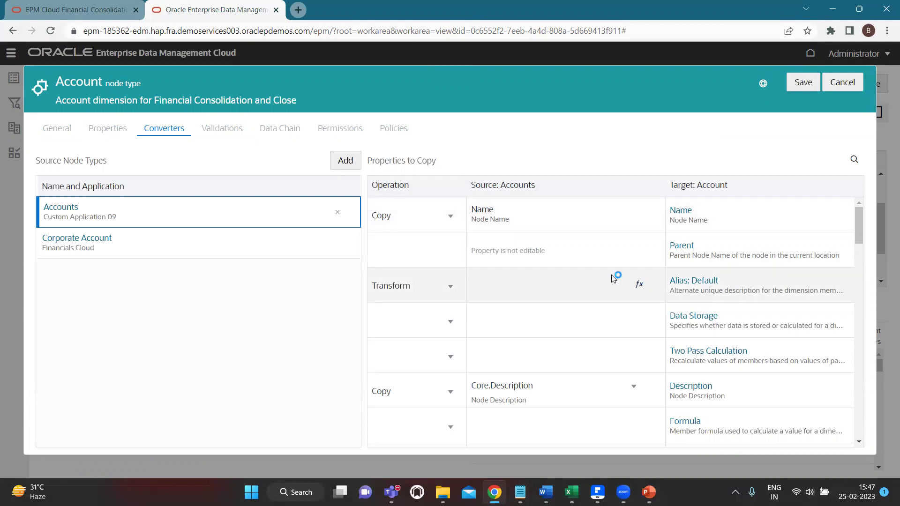
pyautogui.click(639, 286)
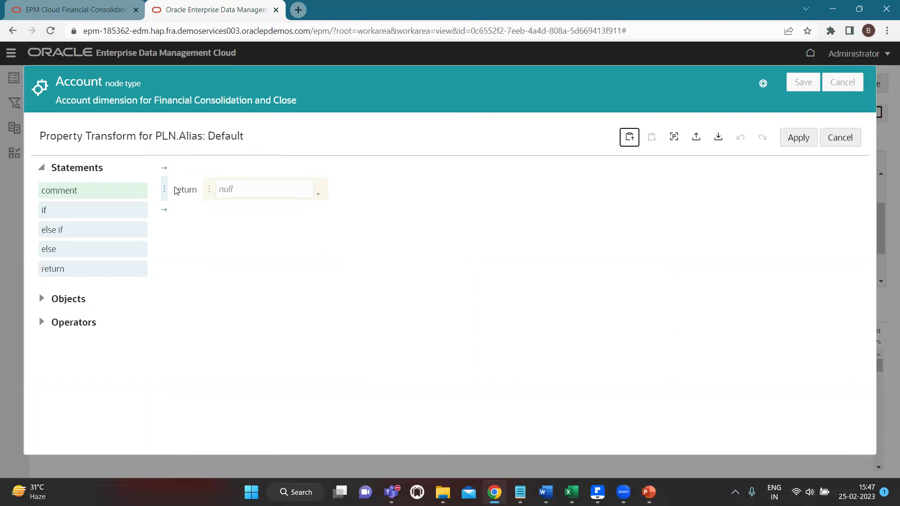
# Step: Make the expression return a substring of the source node's name with start index 0 and length 5
pyautogui.click(210, 190)
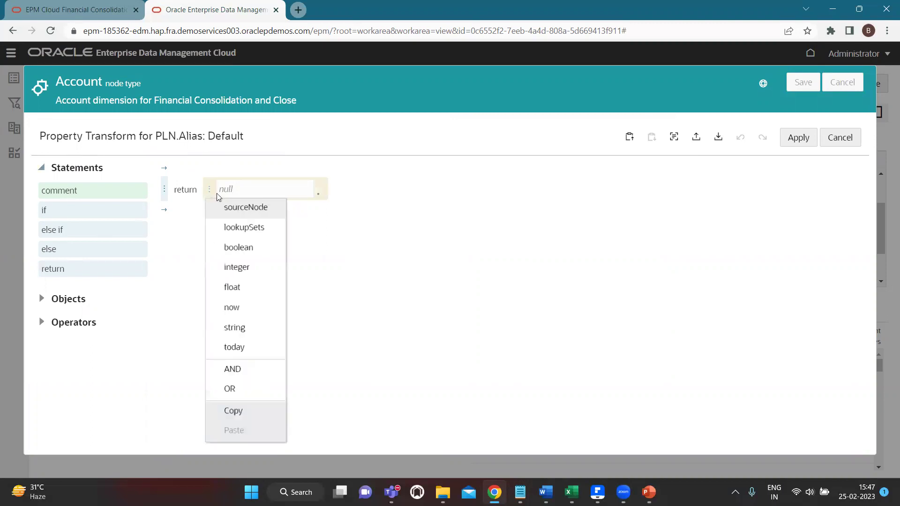
pyautogui.click(233, 215)
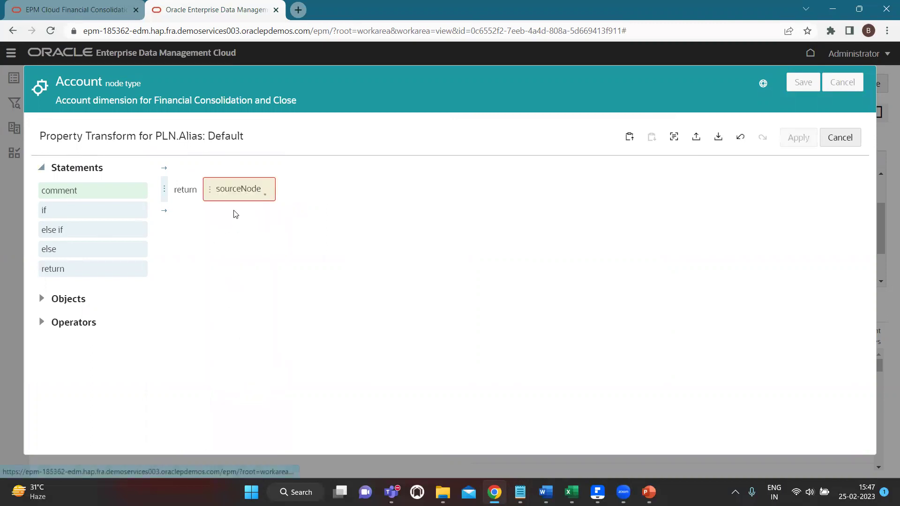
pyautogui.click(268, 196)
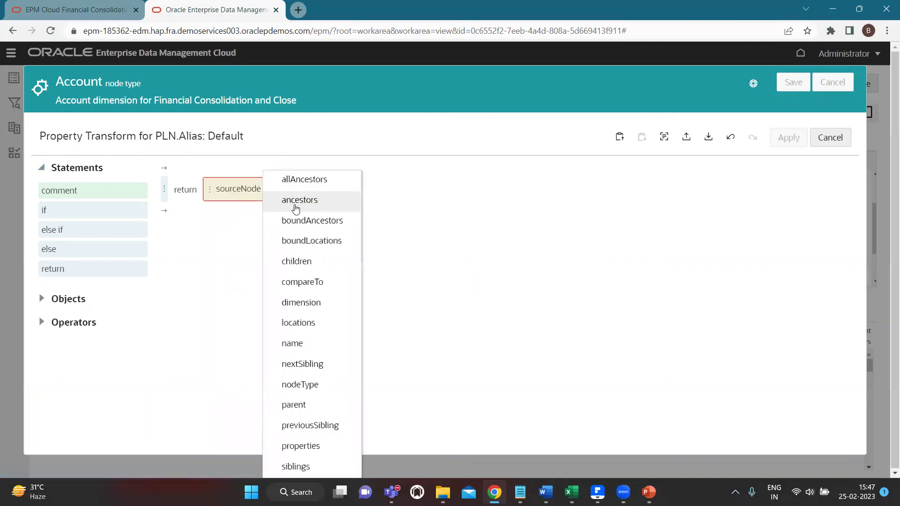
pyautogui.click(301, 349)
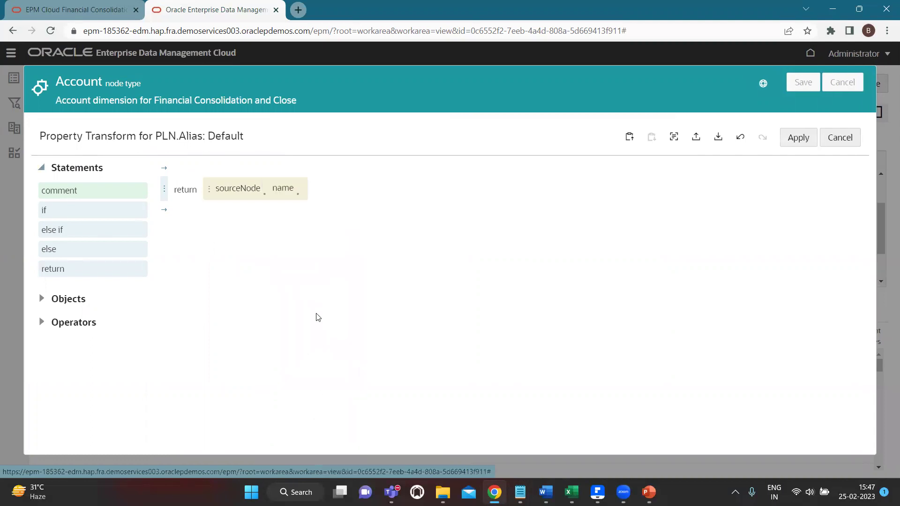
pyautogui.click(297, 195)
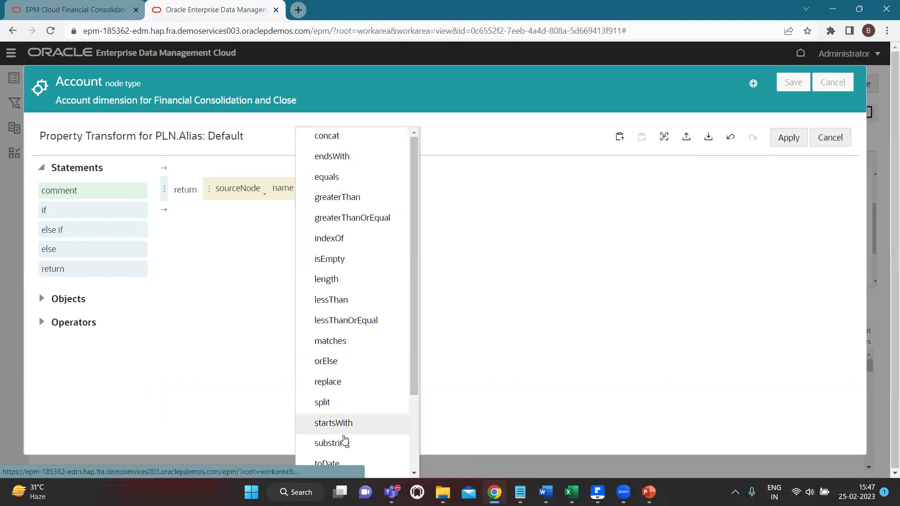
pyautogui.click(331, 443)
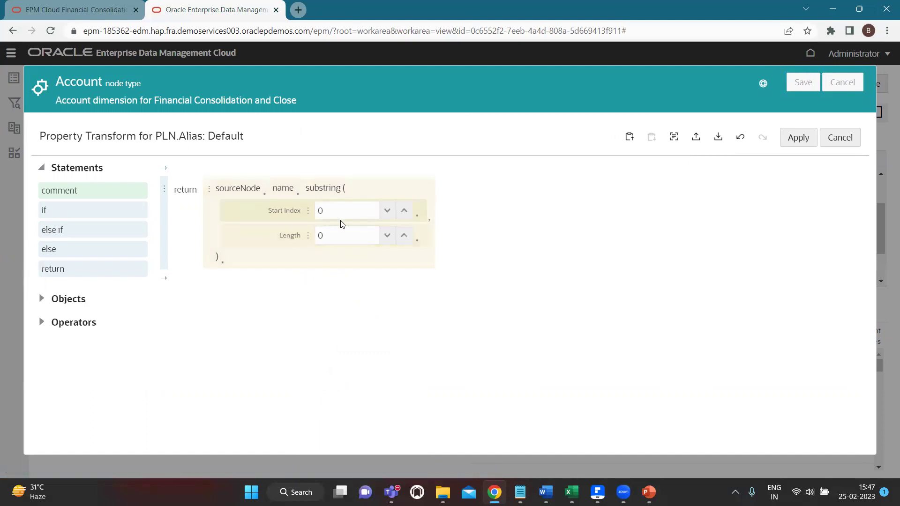
pyautogui.press('BackSpace')
pyautogui.click(339, 237)
# Step: Append a concat to the substring, using the source node's Custom.Account Type property as its string value
pyautogui.click(222, 266)
pyautogui.click(272, 136)
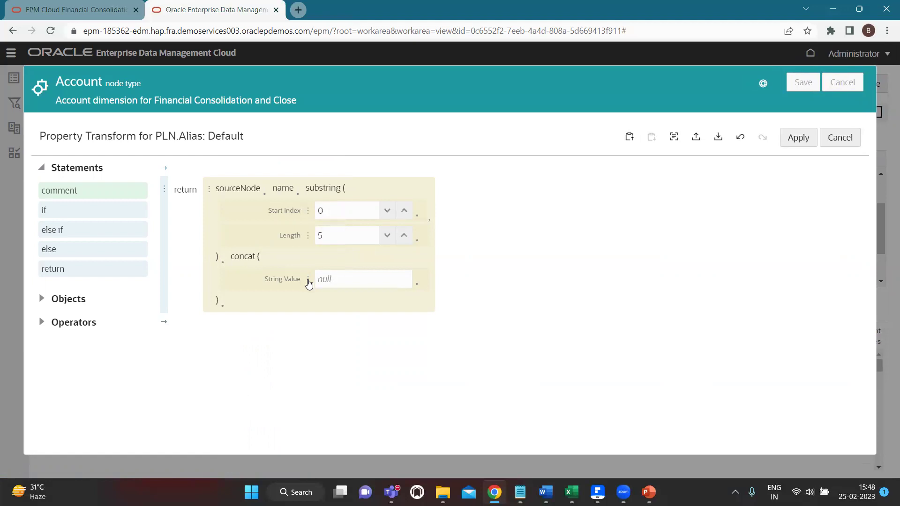
pyautogui.click(308, 280)
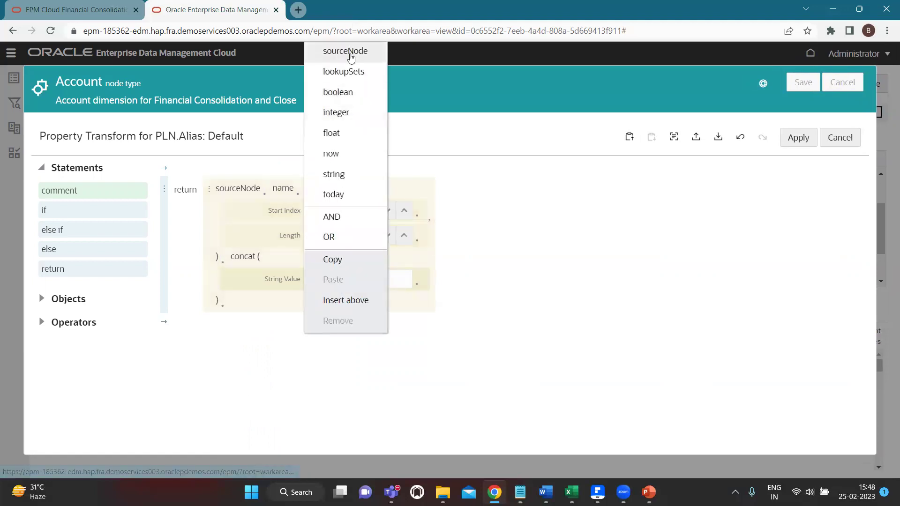
pyautogui.click(351, 58)
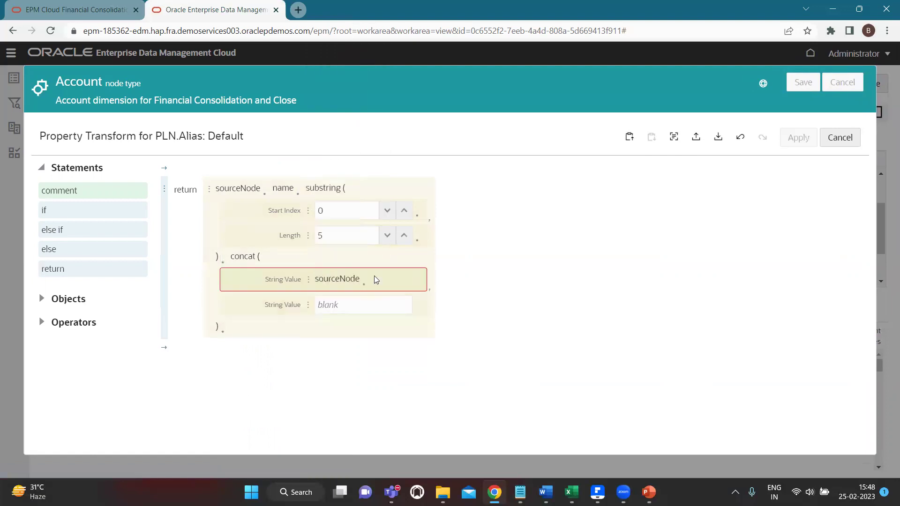
pyautogui.click(365, 284)
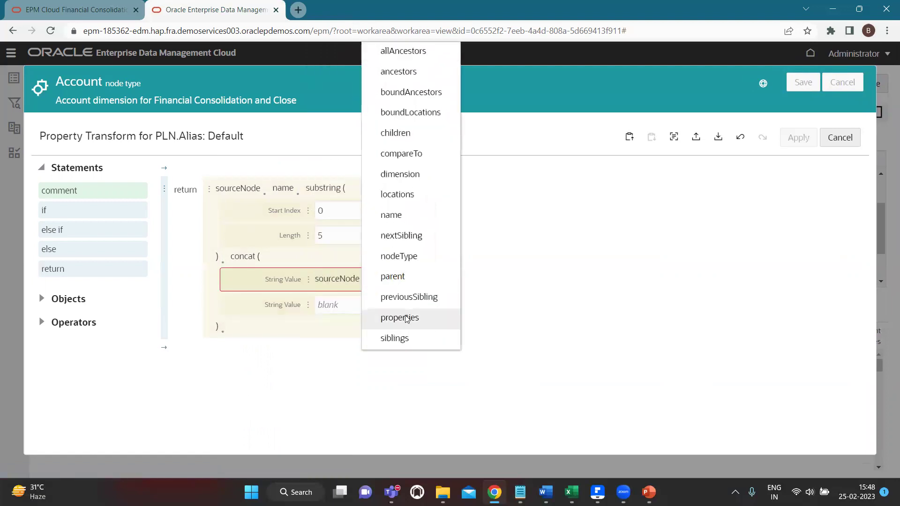
pyautogui.click(406, 318)
pyautogui.click(414, 284)
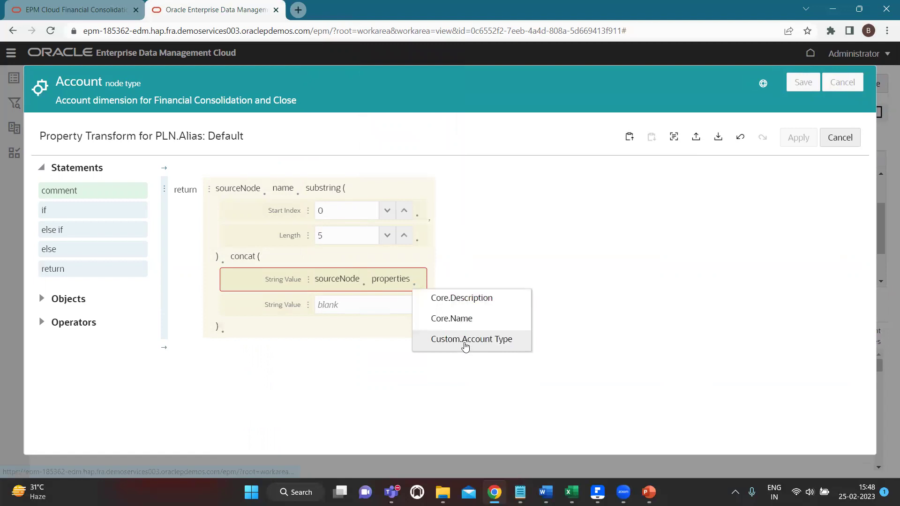
pyautogui.click(464, 345)
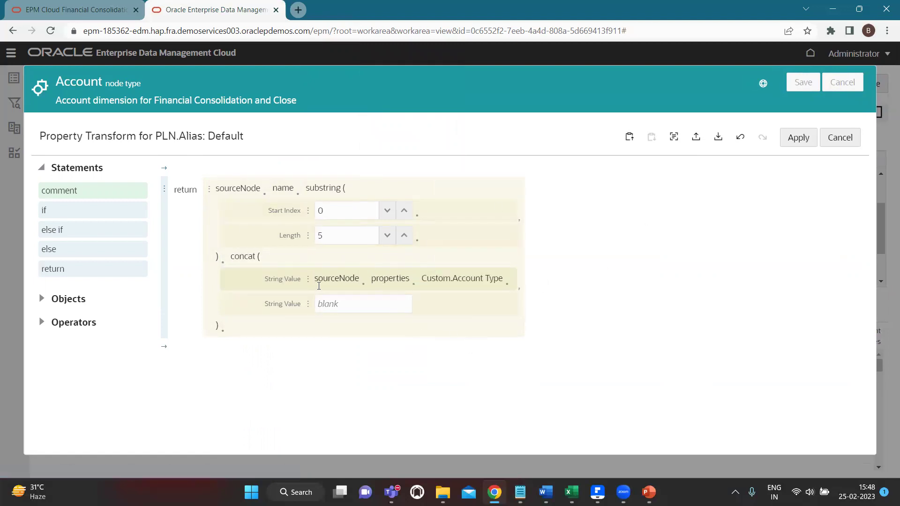
# Step: Apply the alias expression, save the Account node type, and close it so the Master View reloads
pyautogui.click(795, 139)
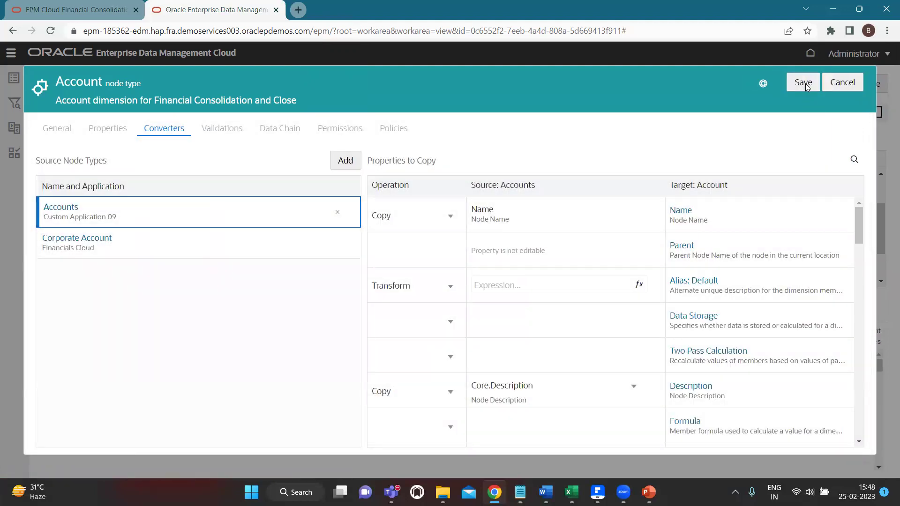
pyautogui.click(804, 84)
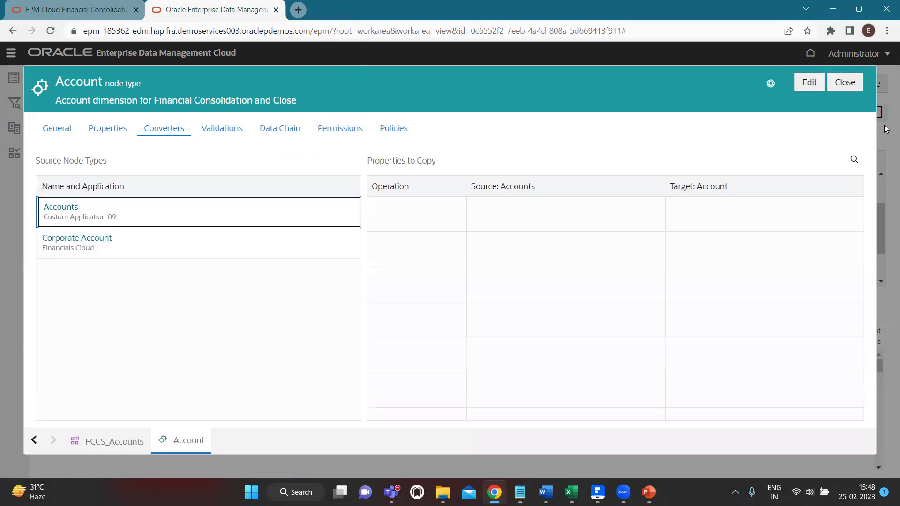
pyautogui.click(850, 85)
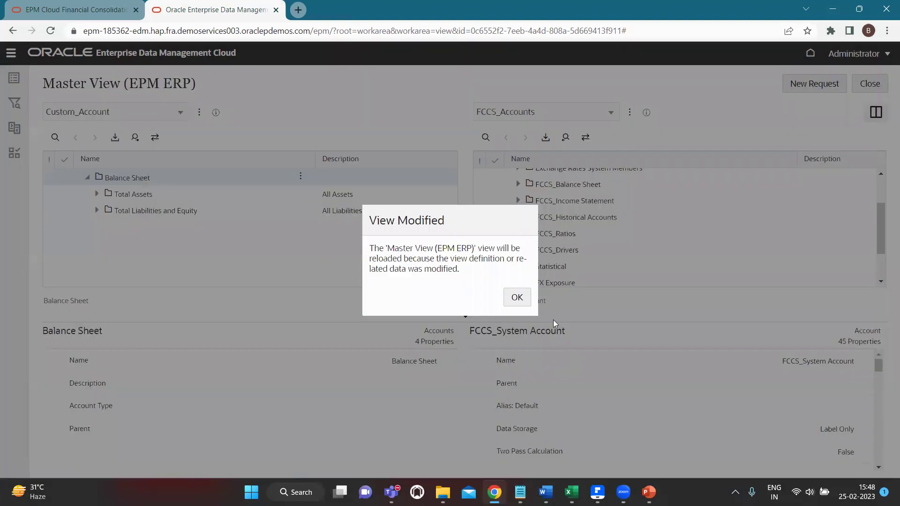
pyautogui.click(517, 298)
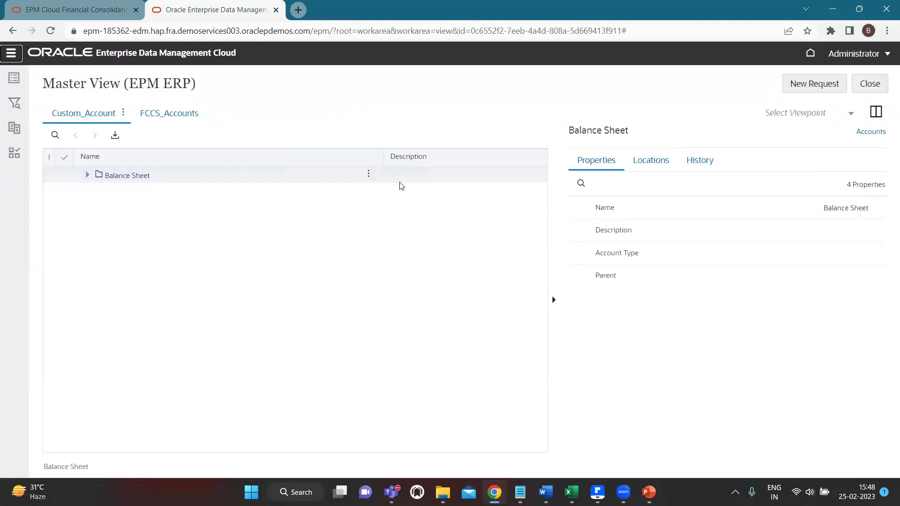
# Step: Show Custom_Account and FCCS_Accounts side by side and expand the Balance Sheet hierarchy down to the Cash and Cash Equivalents accounts
pyautogui.click(875, 111)
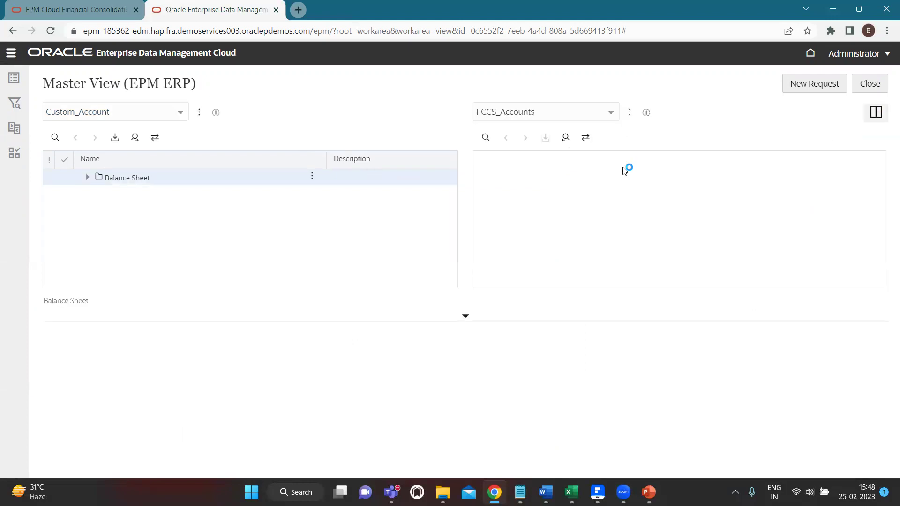
pyautogui.click(87, 177)
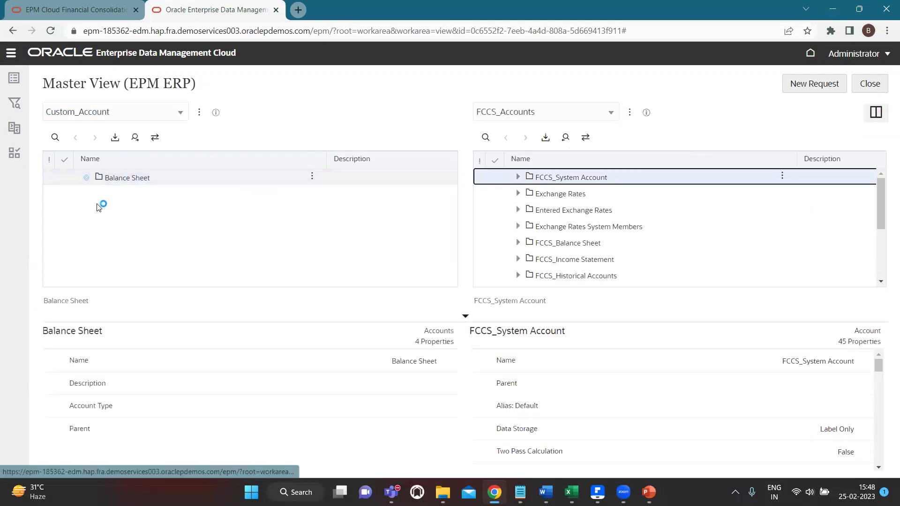
pyautogui.click(97, 194)
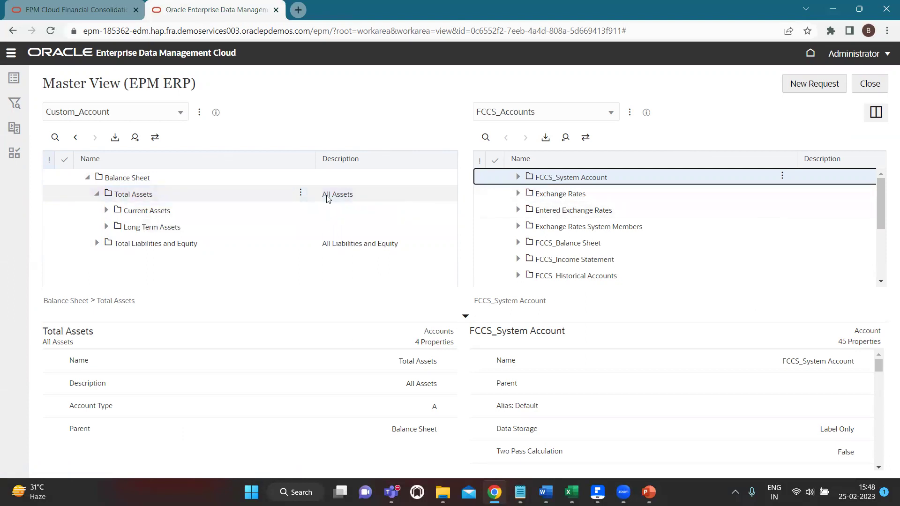
pyautogui.click(106, 211)
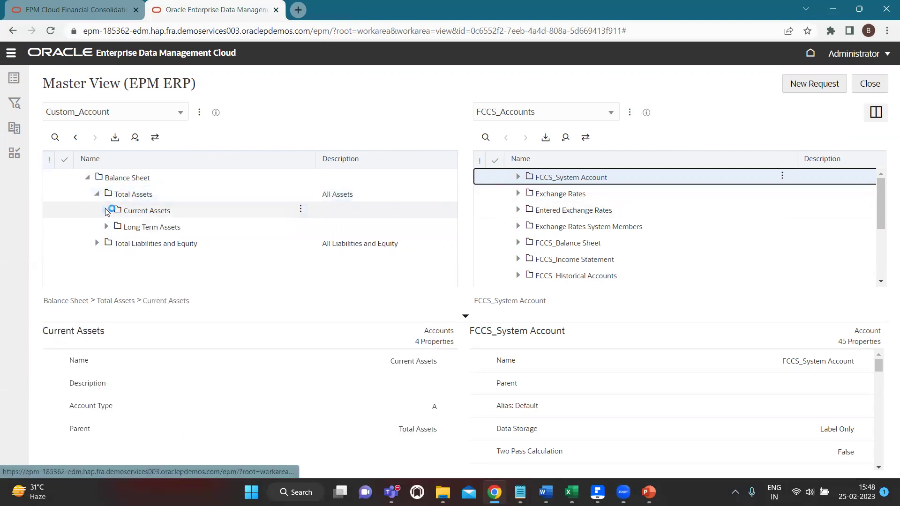
pyautogui.click(115, 227)
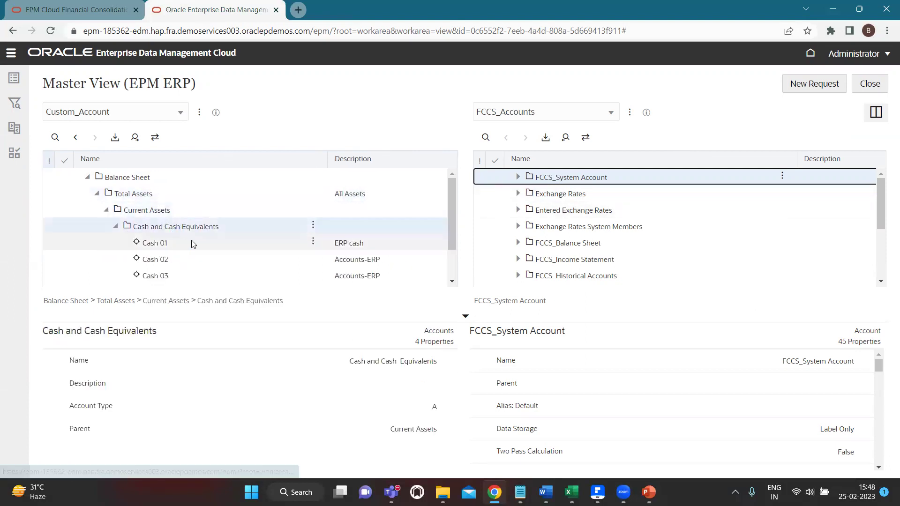
pyautogui.scroll(-1, 192, 243)
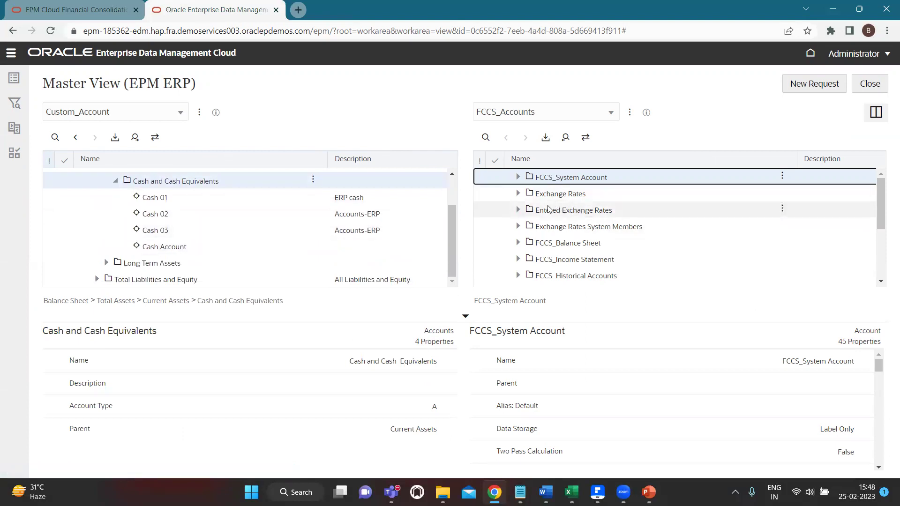
# Step: Create a new request and add a child node named Cash-04 under Cash and Cash Equivalents in Custom_Account
pyautogui.click(821, 88)
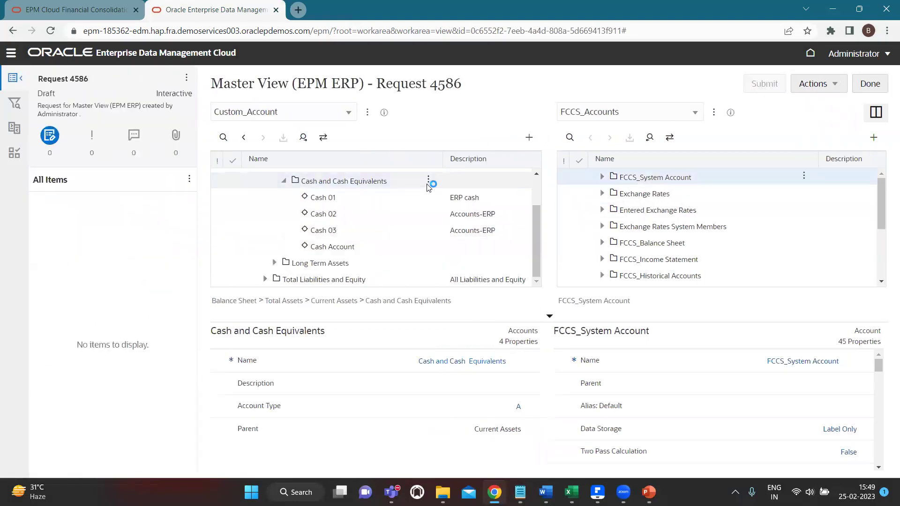
pyautogui.click(429, 182)
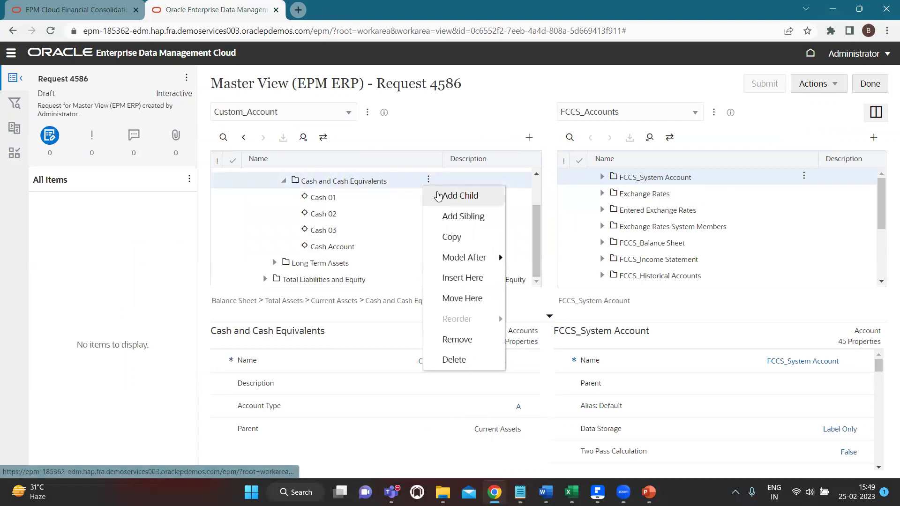
pyautogui.click(437, 193)
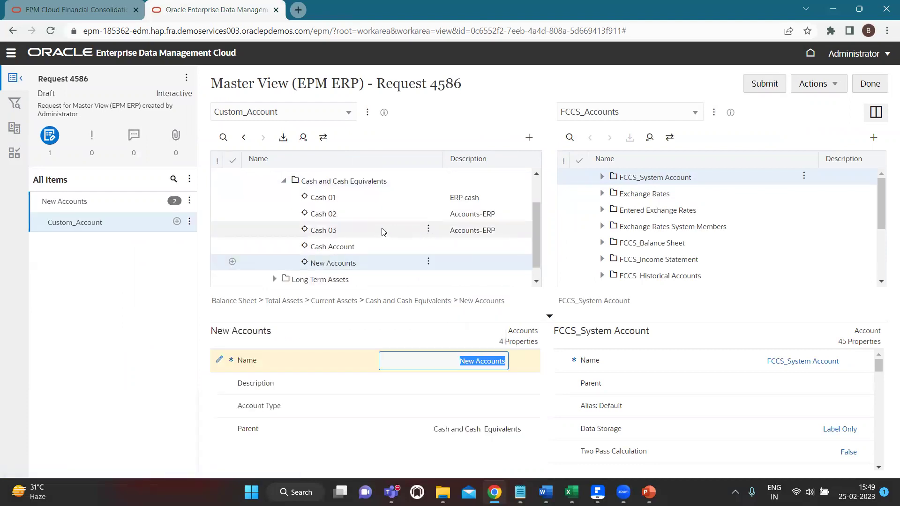
pyautogui.write('CA')
pyautogui.write('sg')
pyautogui.write('h')
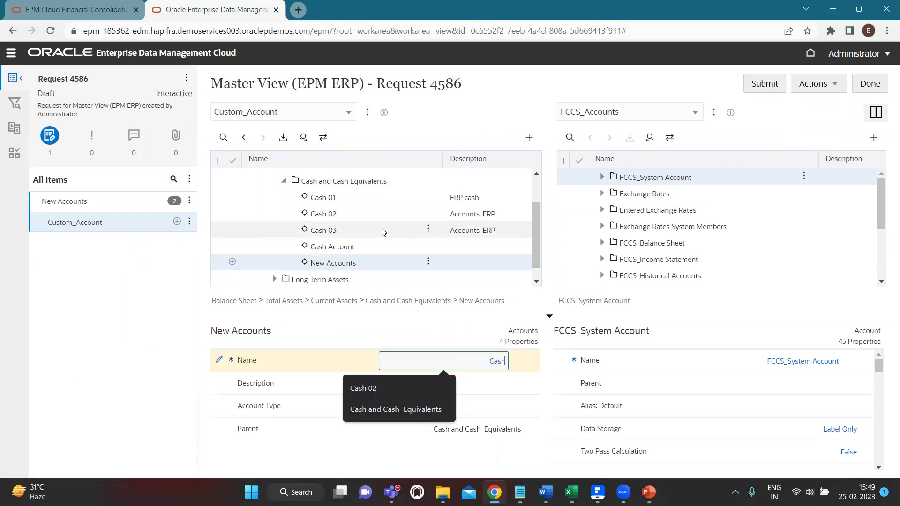
pyautogui.write('-04')
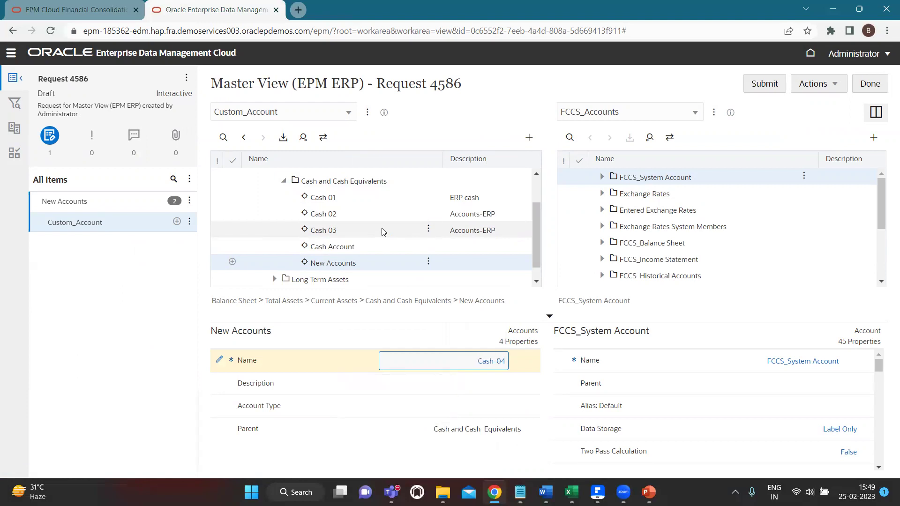
# Step: Set the Cash-04 description to Accounts-ERP and its account type to Asset, and submit the request
pyautogui.click(490, 384)
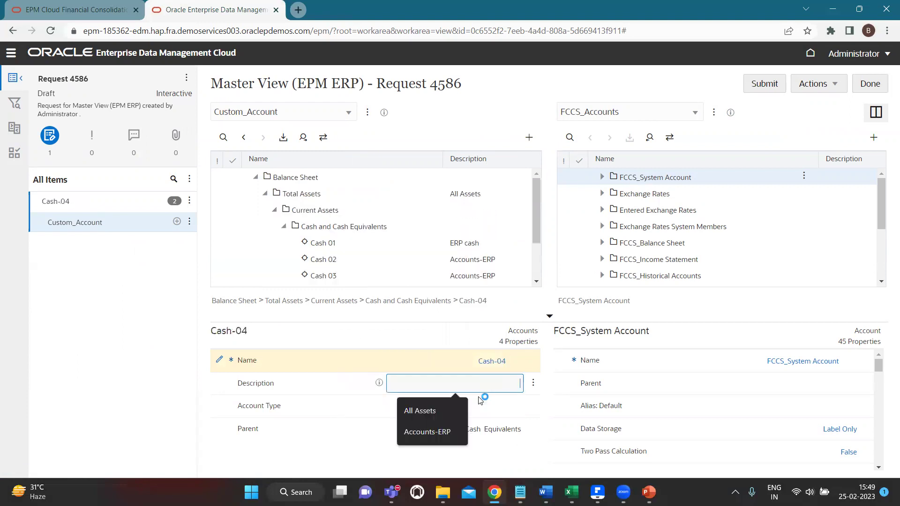
pyautogui.click(426, 432)
pyautogui.click(476, 408)
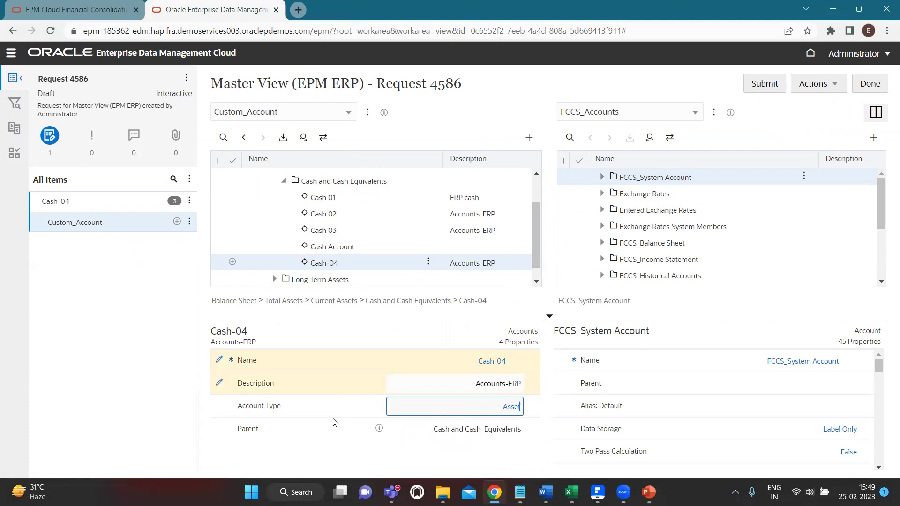
pyautogui.click(781, 89)
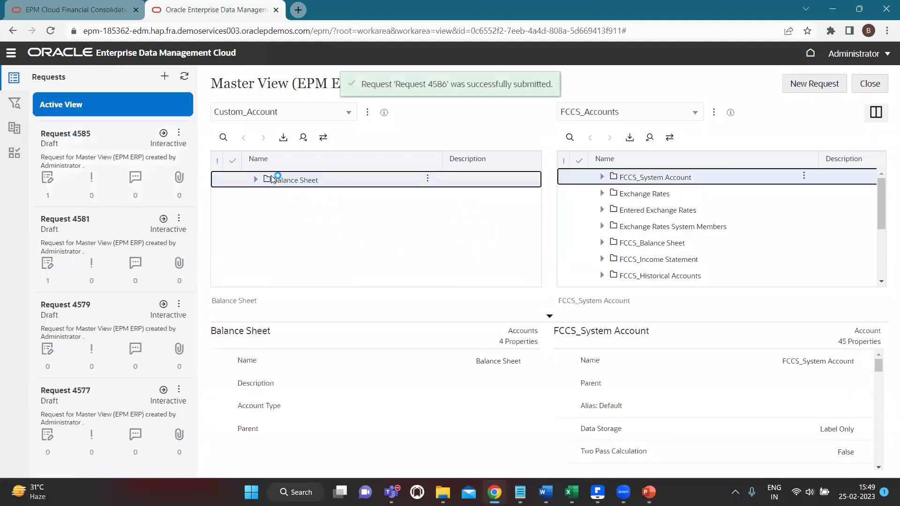
pyautogui.click(222, 138)
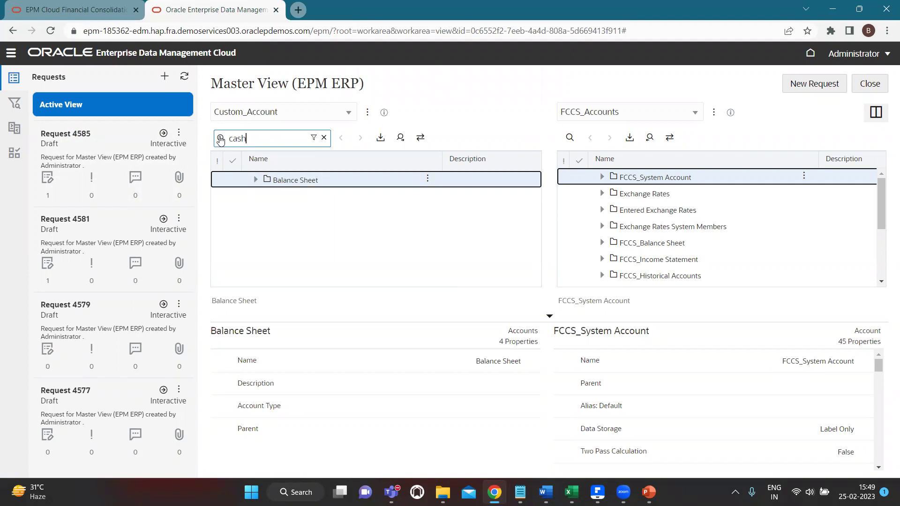
pyautogui.write('cash04')
pyautogui.press('Return')
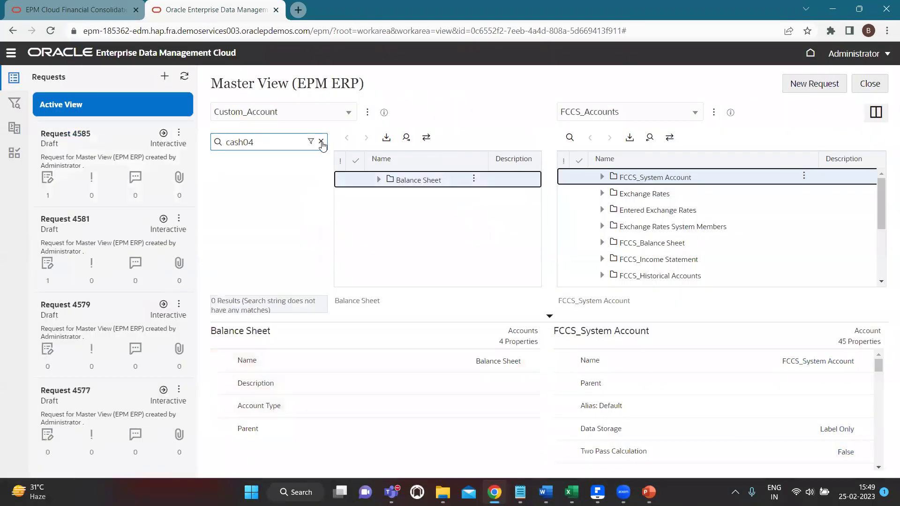
pyautogui.click(321, 142)
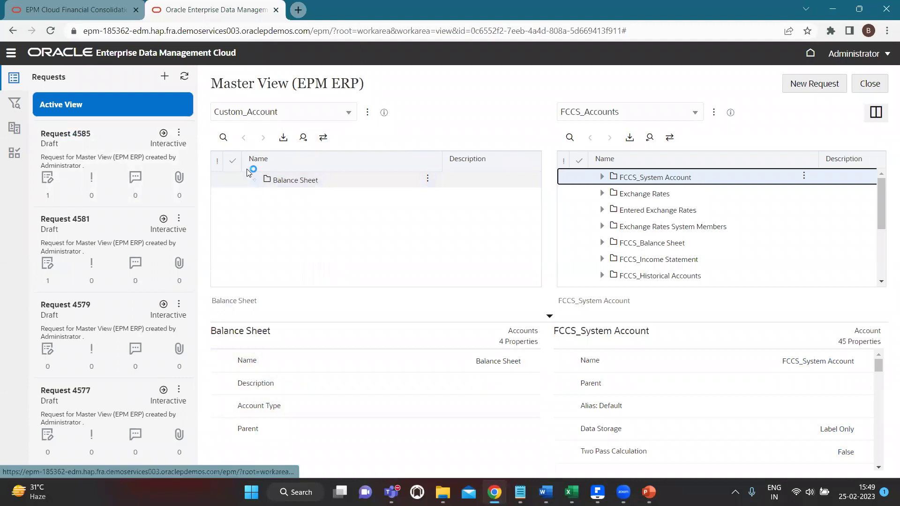
# Step: Search Custom_Account for cash-04, locate the matching account in the hierarchy, and close the search
pyautogui.click(255, 179)
pyautogui.click(224, 137)
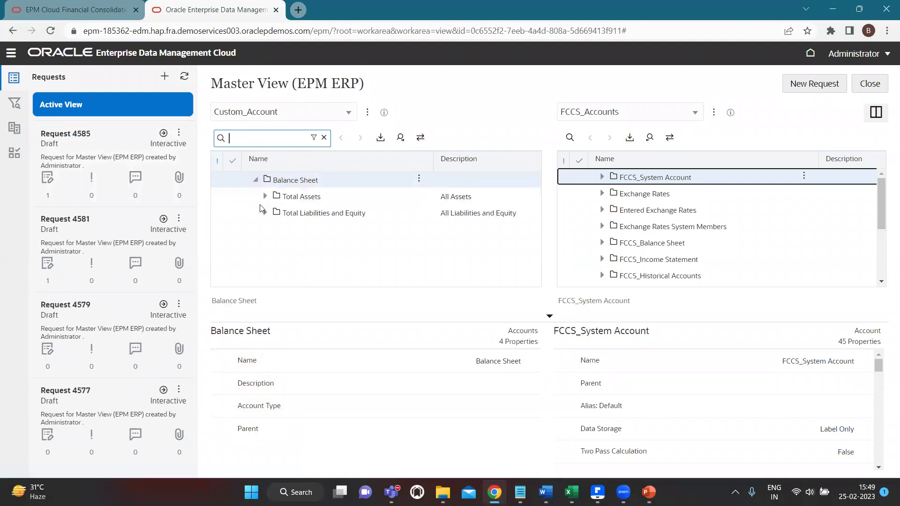
pyautogui.write('cash-04')
pyautogui.press('Return')
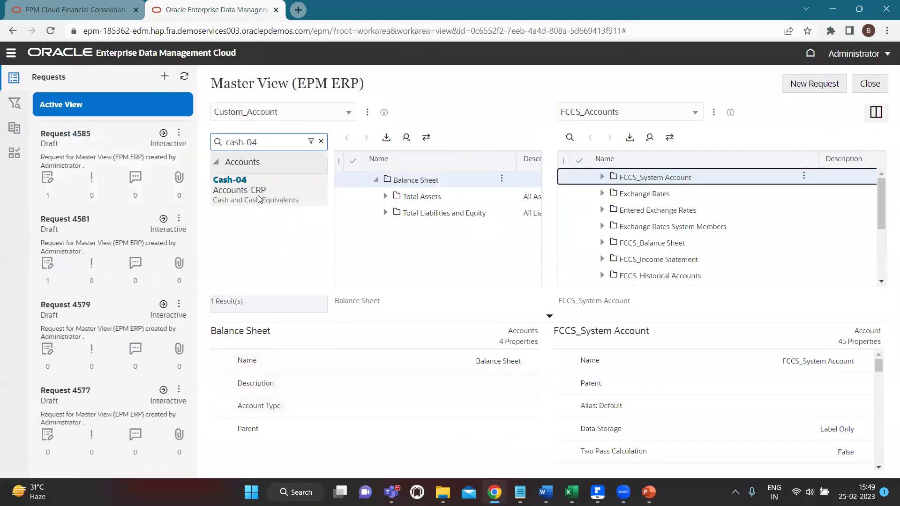
pyautogui.click(259, 198)
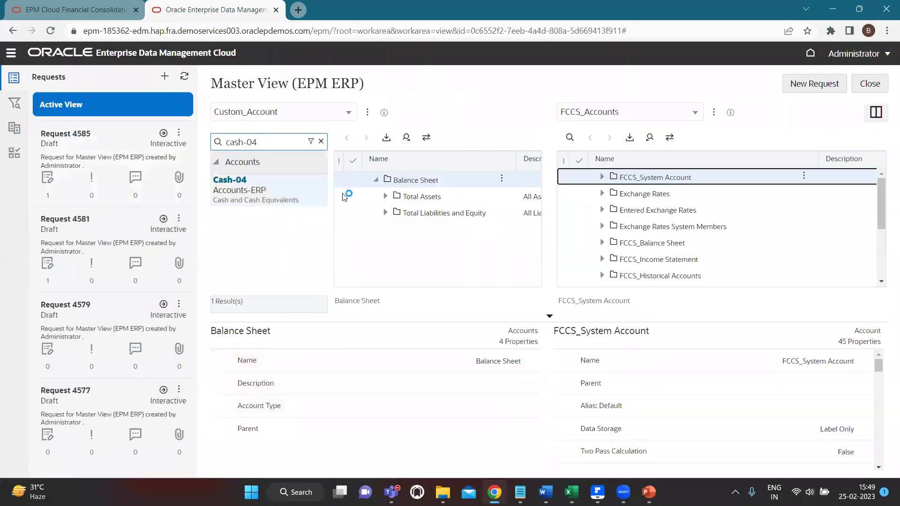
pyautogui.click(322, 141)
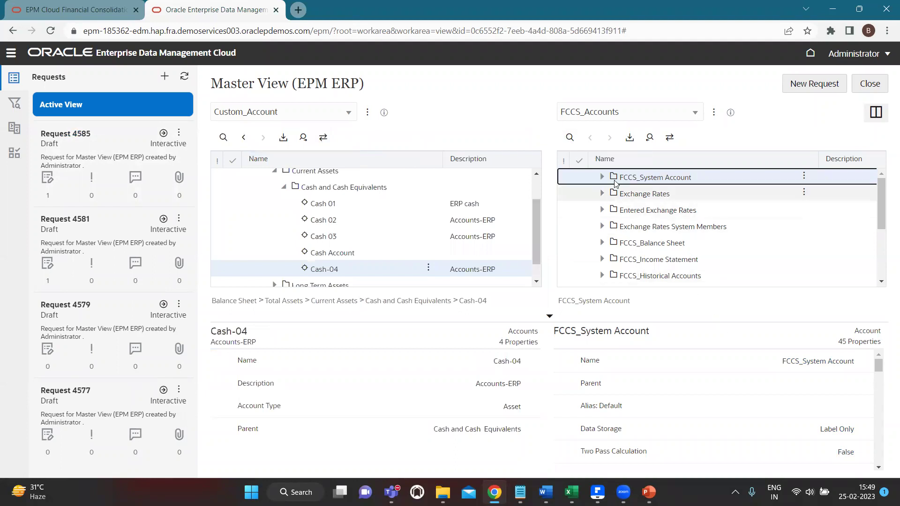
# Step: Search FCCS_Accounts for cash 03, go to the Cash 02 result in the hierarchy, and close the search
pyautogui.click(569, 137)
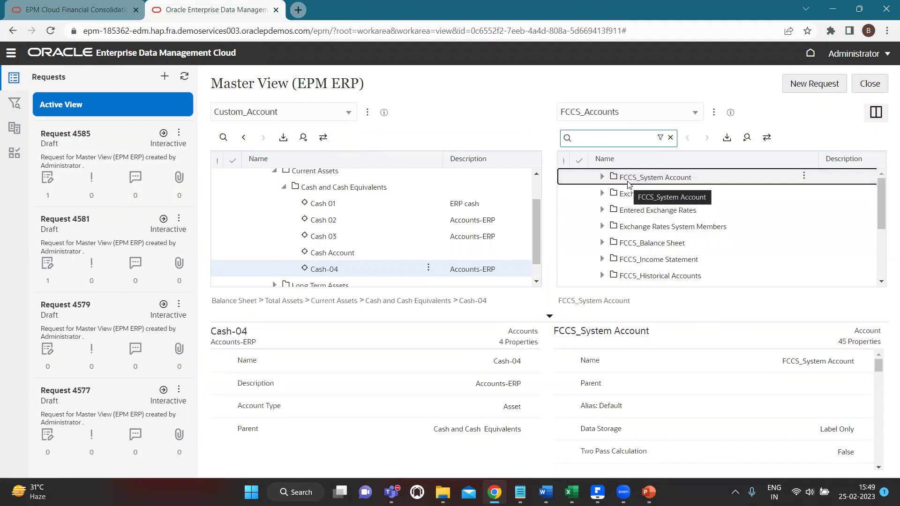
pyautogui.write('cash 03')
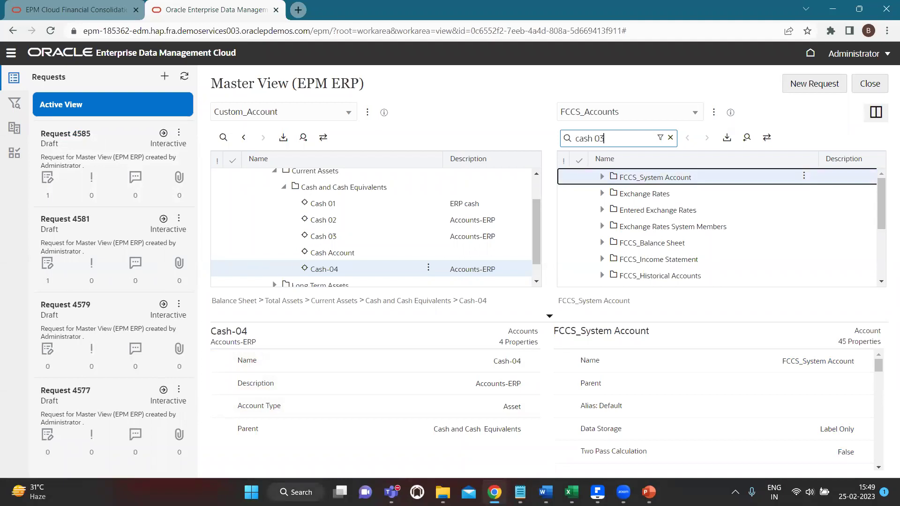
pyautogui.press('Return')
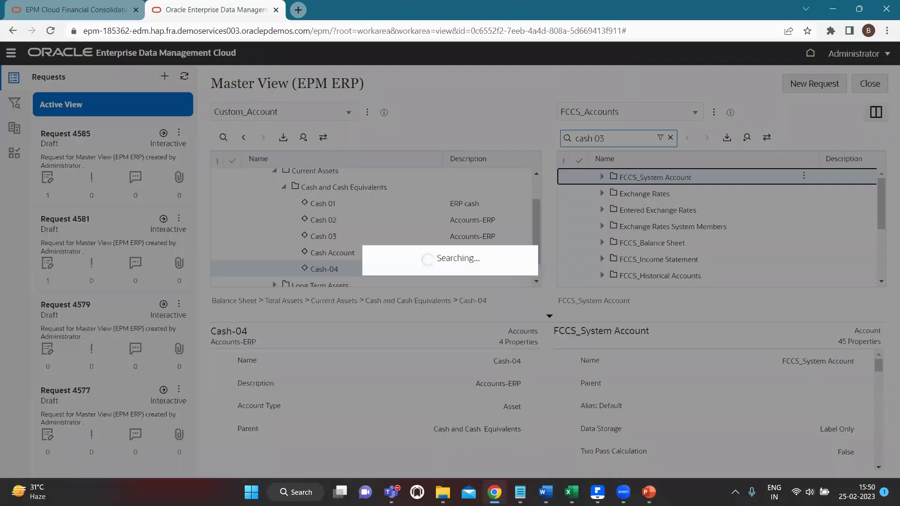
pyautogui.click(581, 196)
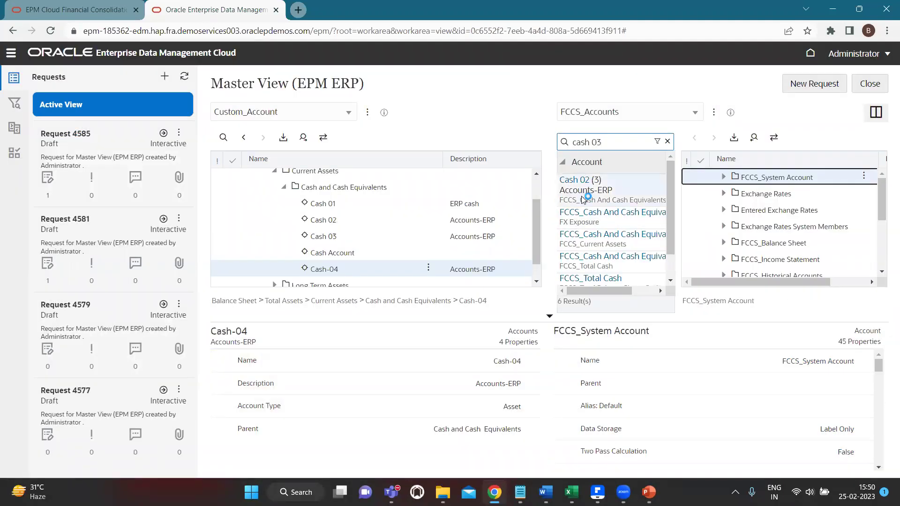
pyautogui.click(667, 141)
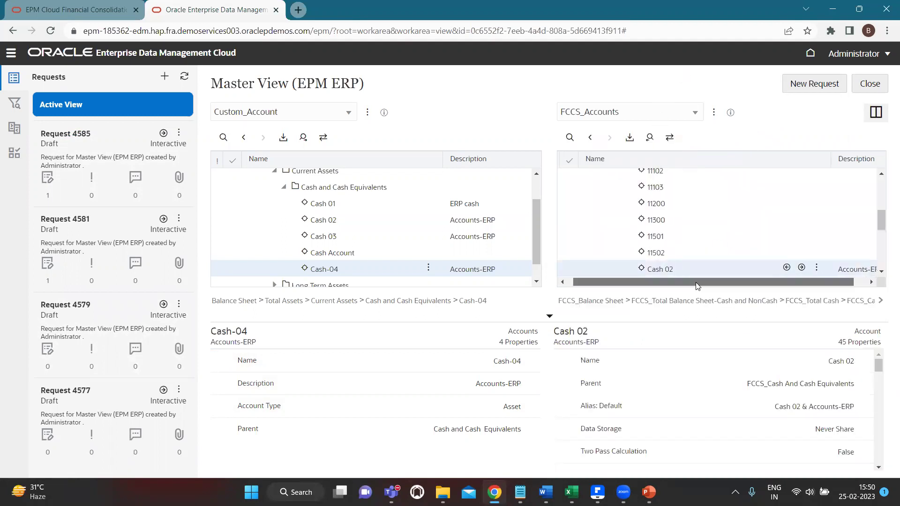
# Step: Create a new request and add Cash-04 from Custom_Account under FCCS_Cash And Cash Equivalents in FCCS_Accounts
pyautogui.scroll(-3, 688, 243)
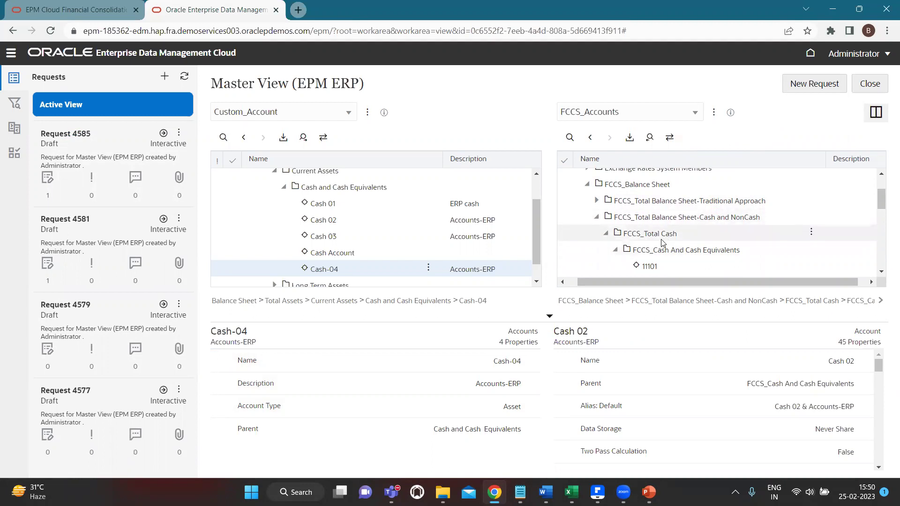
pyautogui.scroll(-1, 660, 249)
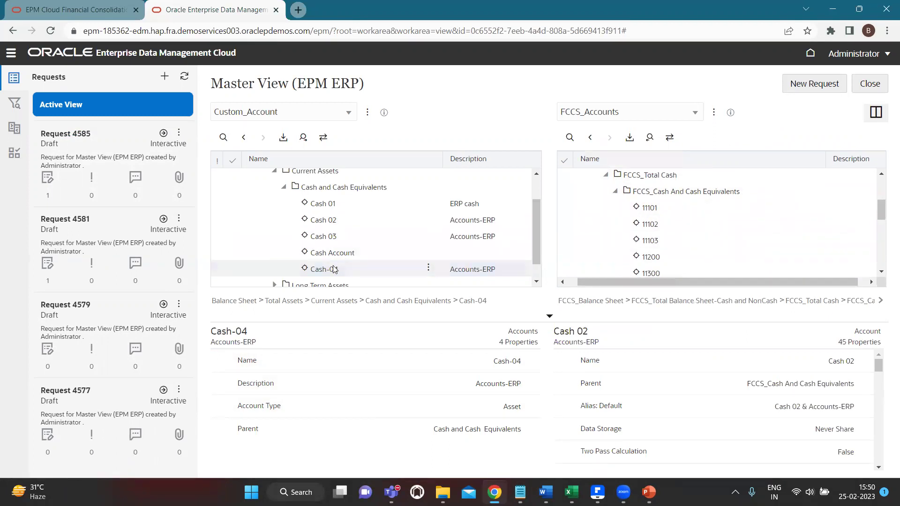
pyautogui.click(832, 87)
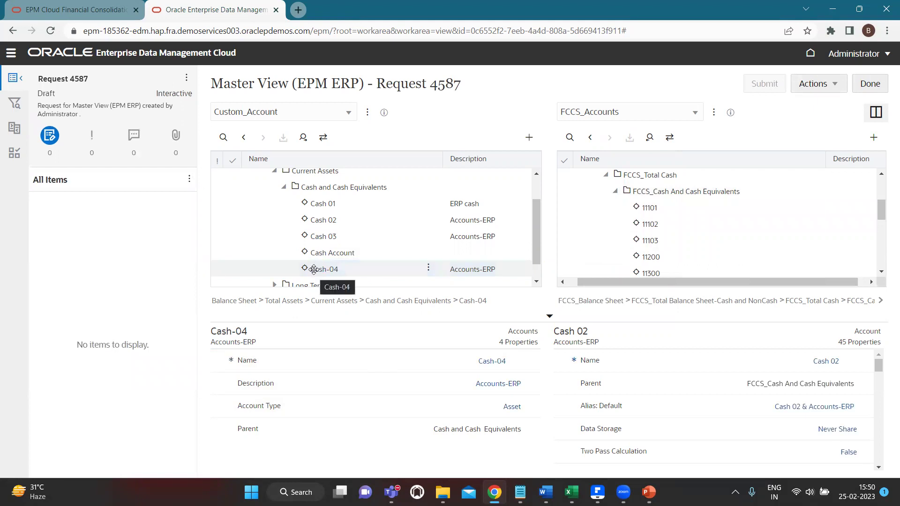
pyautogui.moveTo(314, 268); pyautogui.dragTo(666, 193)
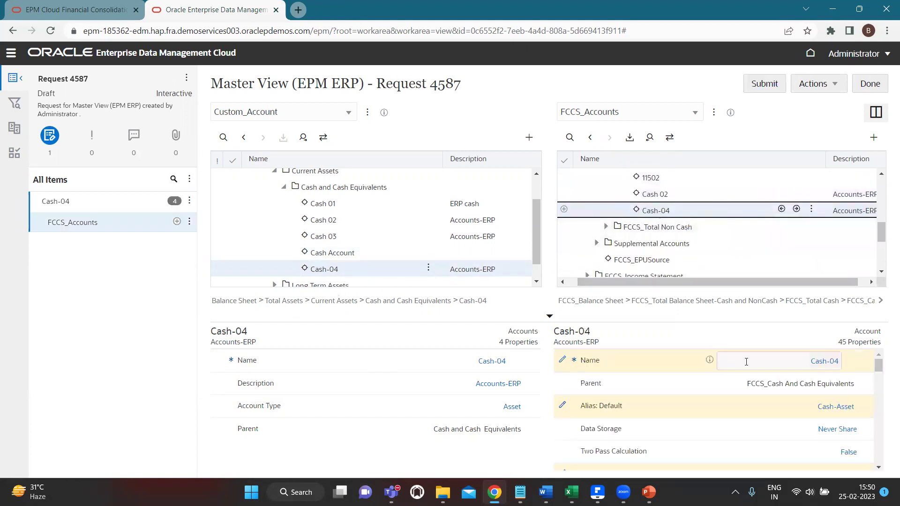
# Step: Compare the FCCS Cash-04 node's Alias: Default value with the source account's name and Account Type
pyautogui.scroll(-1, 639, 357)
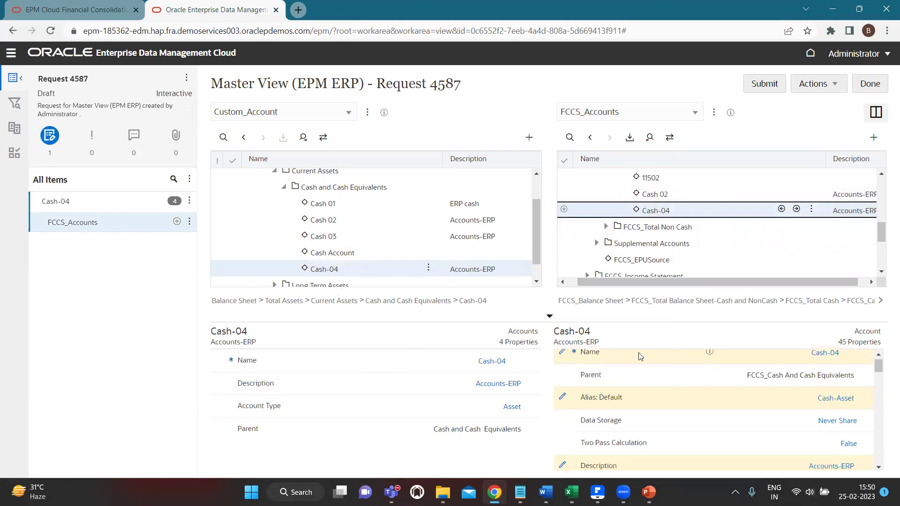
pyautogui.scroll(1, 634, 377)
pyautogui.click(820, 398)
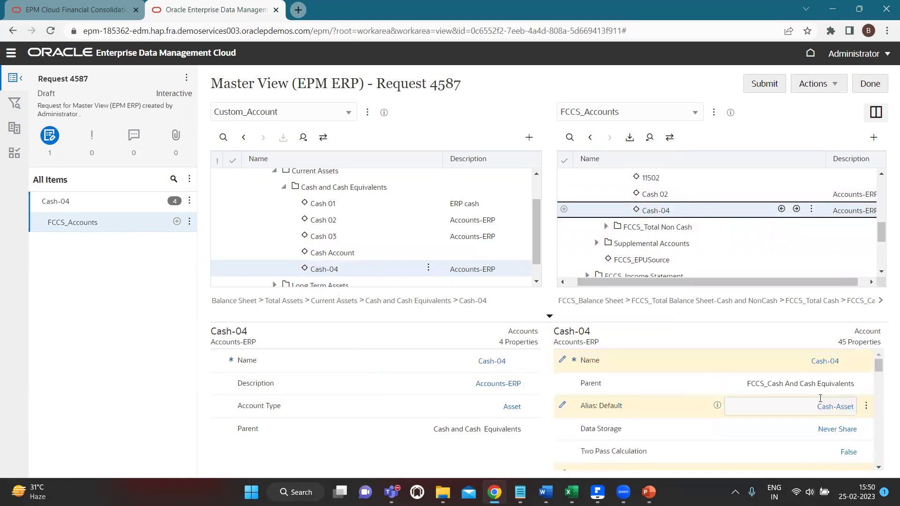
pyautogui.moveTo(816, 406); pyautogui.dragTo(828, 406)
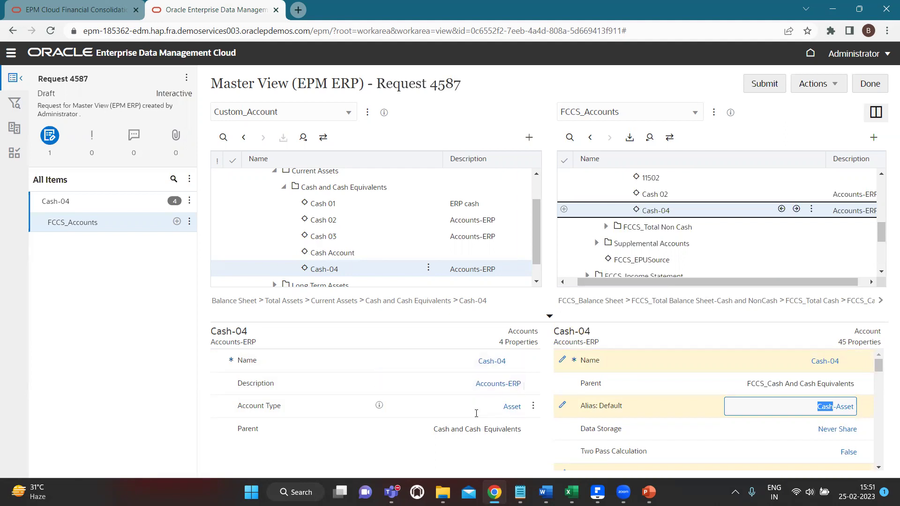
pyautogui.moveTo(484, 407); pyautogui.dragTo(529, 408)
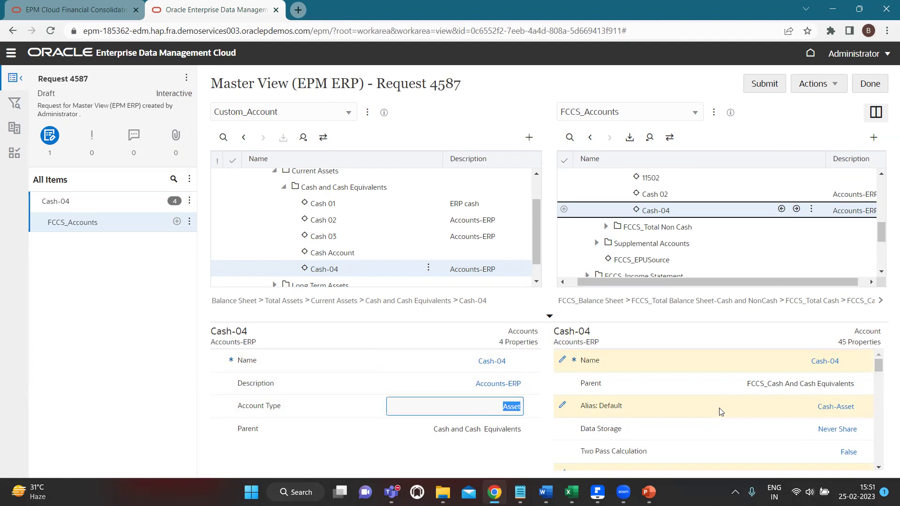
pyautogui.moveTo(815, 408); pyautogui.dragTo(832, 407)
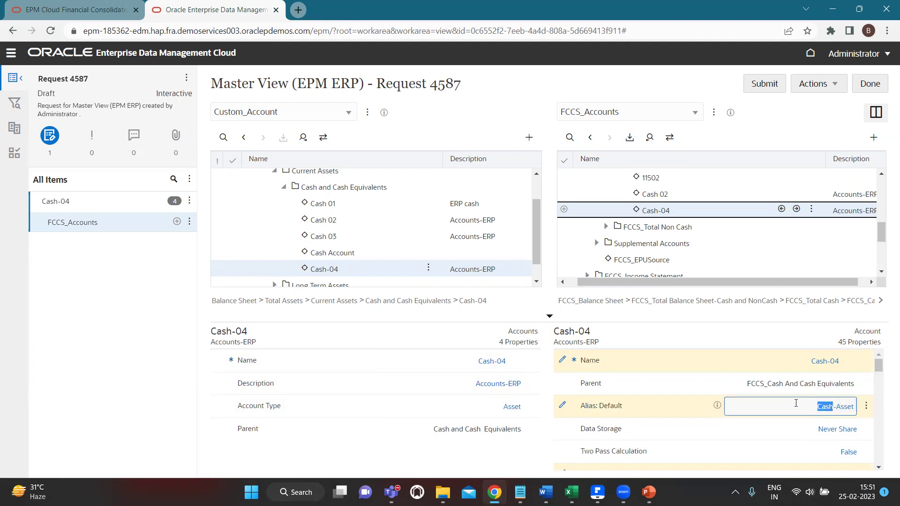
# Step: Submit the request that adds Cash-04 to FCCS_Accounts
pyautogui.click(817, 409)
pyautogui.click(764, 83)
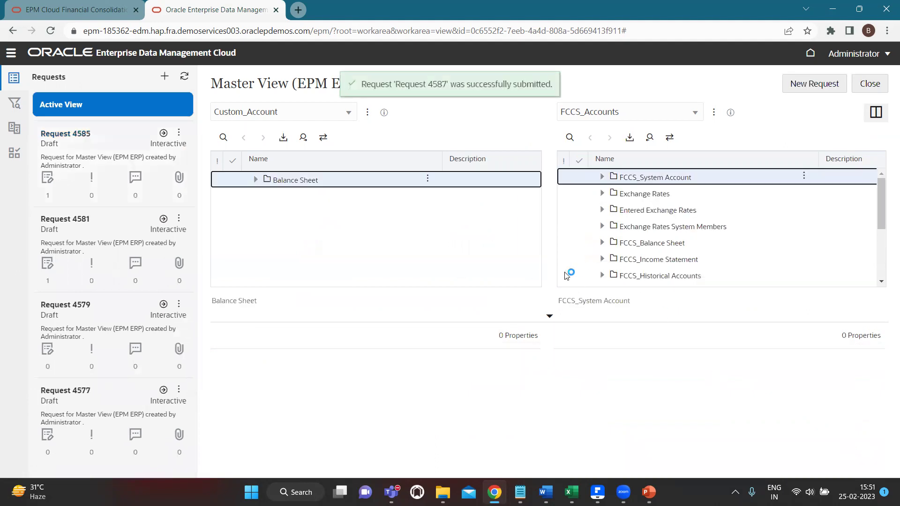
# Step: Locate Cash-04 in the FCCS_Accounts hierarchy by searching for it, and check its Alias: Default value
pyautogui.click(571, 138)
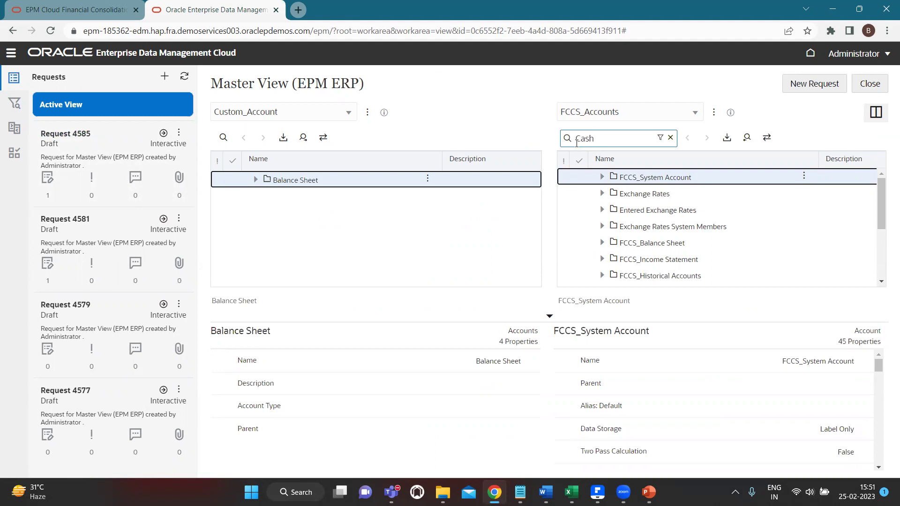
pyautogui.write('Cash-04')
pyautogui.press('Return')
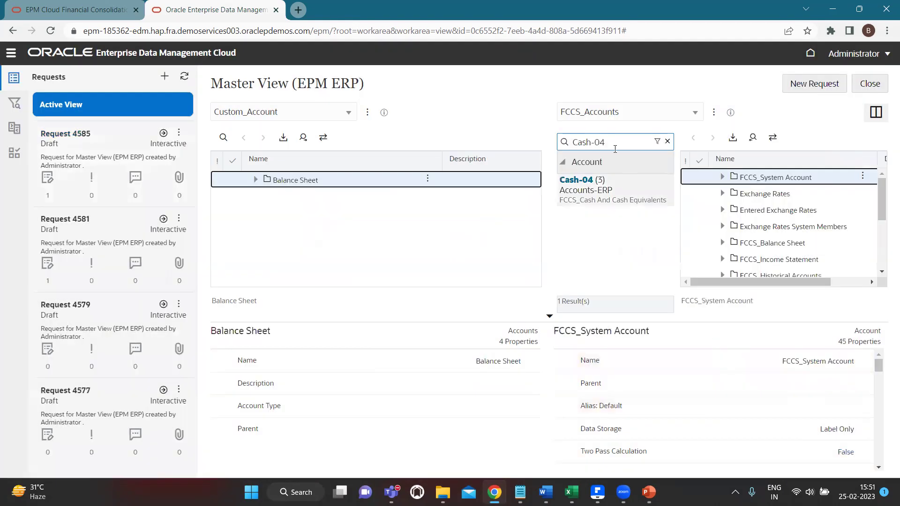
pyautogui.click(614, 181)
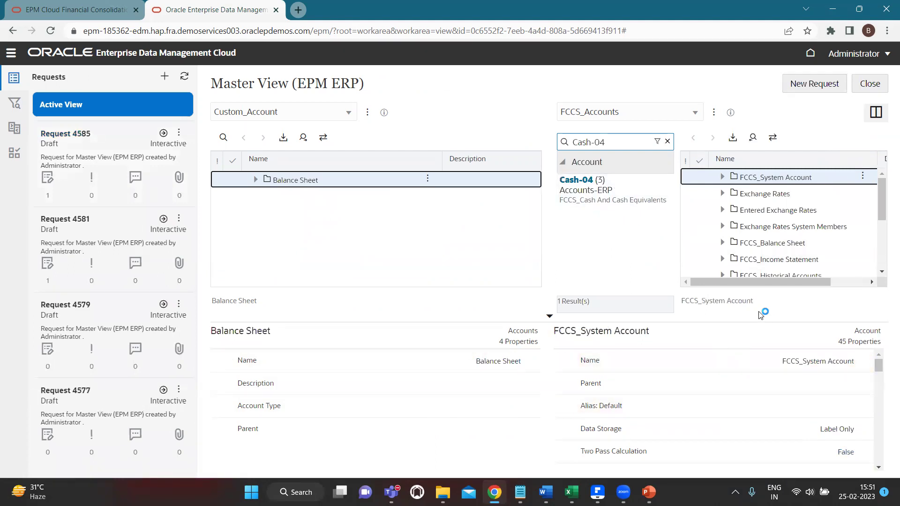
pyautogui.click(667, 141)
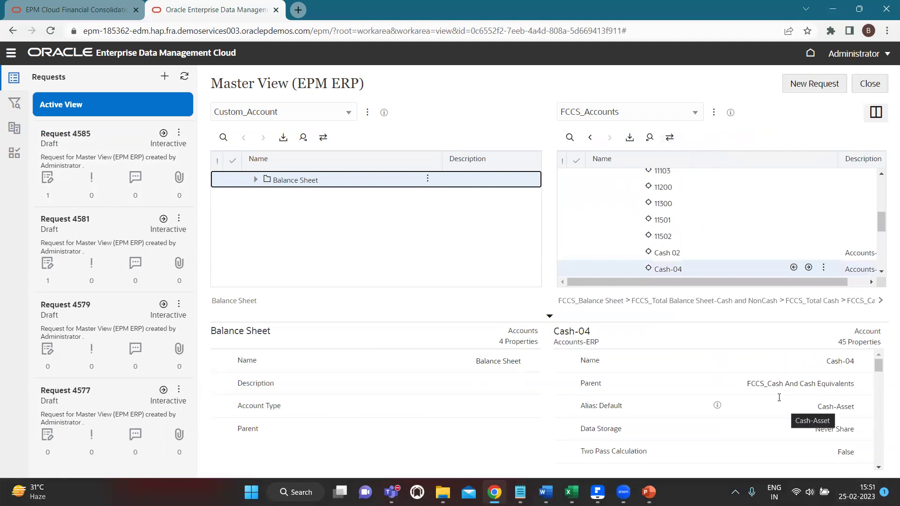
pyautogui.moveTo(815, 407); pyautogui.dragTo(860, 408)
pyautogui.click(800, 408)
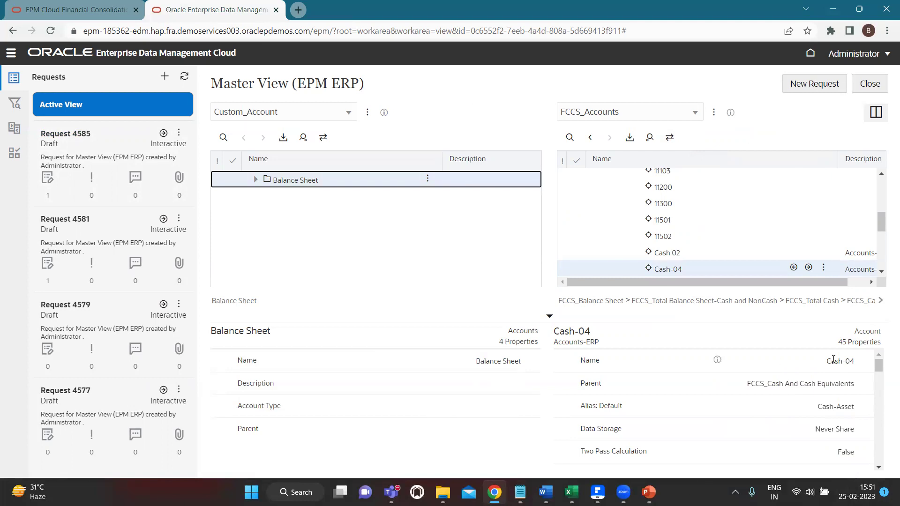
# Step: Switch to the PowerPoint slide show on Oracle Enterprise Data Management
pyautogui.hotkey('alt', 'Tab')
pyautogui.hotkey('alt', 'Tab')
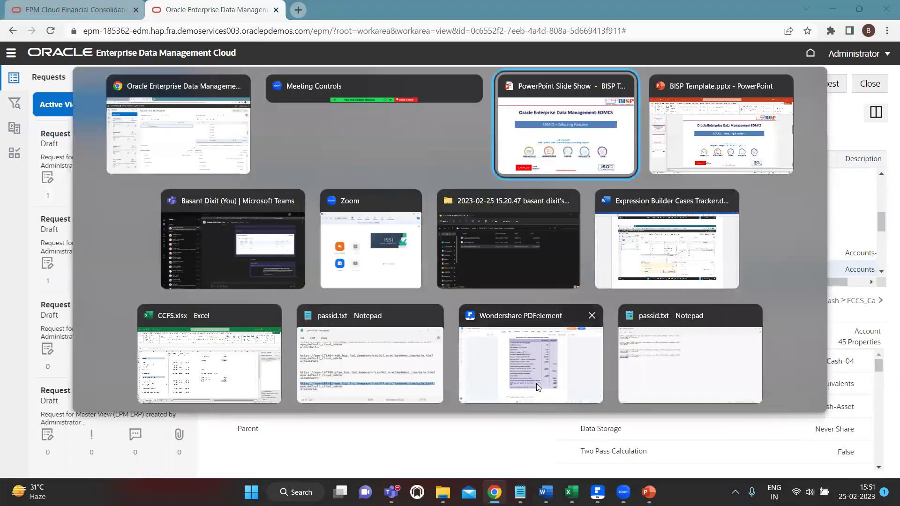